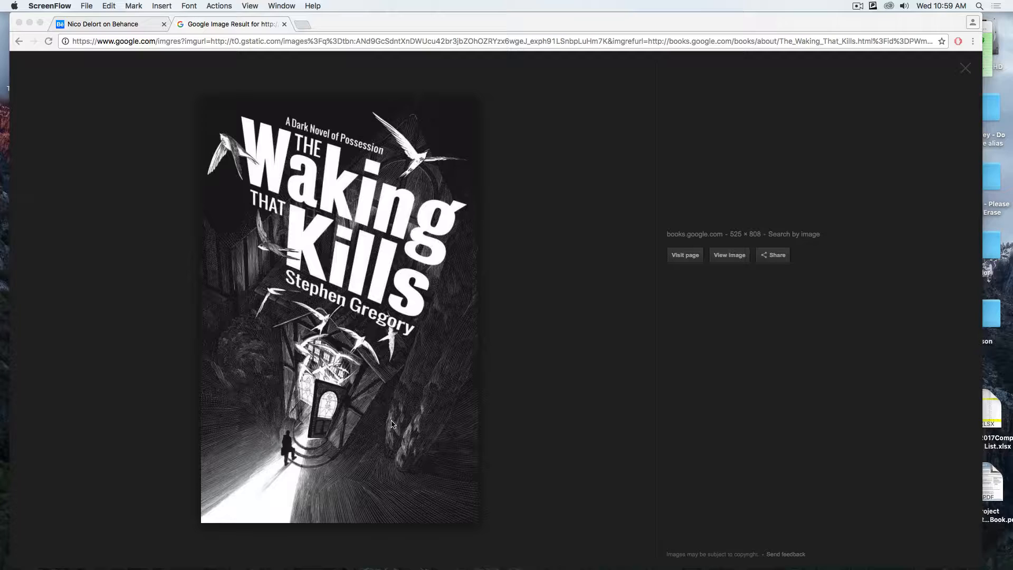
Browse the Universal Monsters poster set from the illustrator's Behance profile, then return to the profile.
{"action": "left_click", "coordinate": [114, 25]}
{"action": "left_click", "coordinate": [114, 25]}
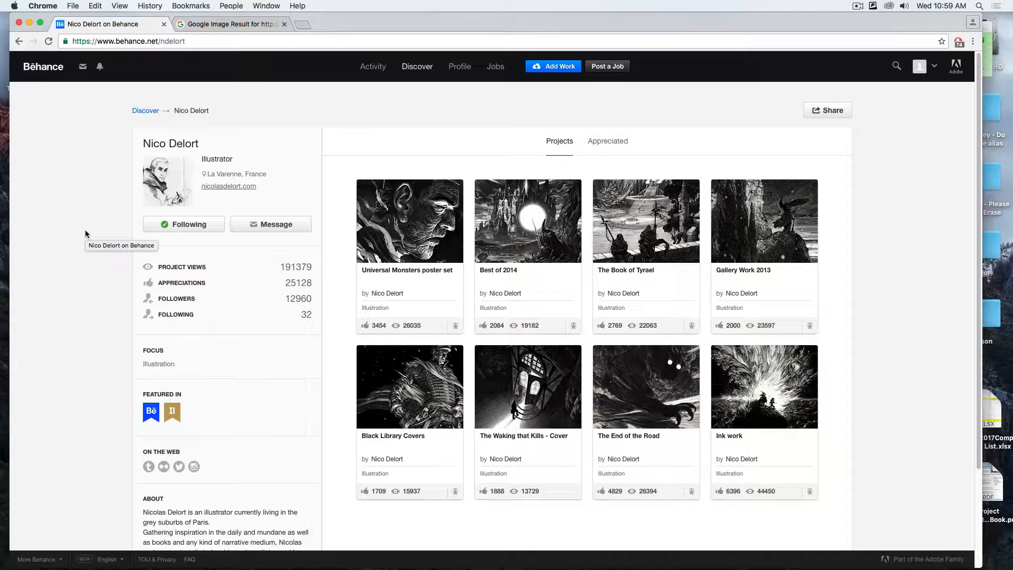
{"action": "left_click", "coordinate": [411, 251]}
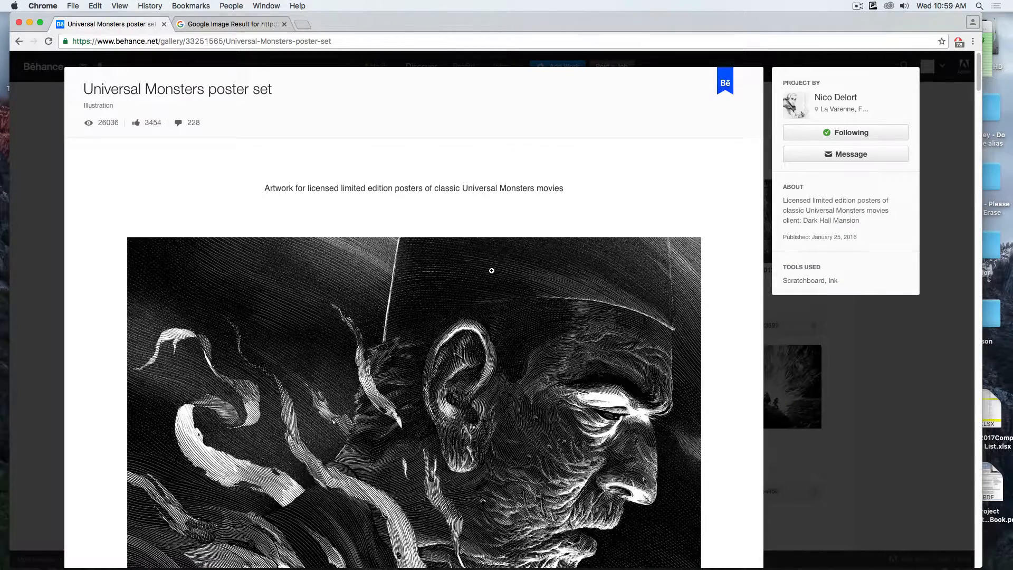
{"action": "scroll", "coordinate": [491, 271], "scroll_direction": "down", "scroll_amount": 5}
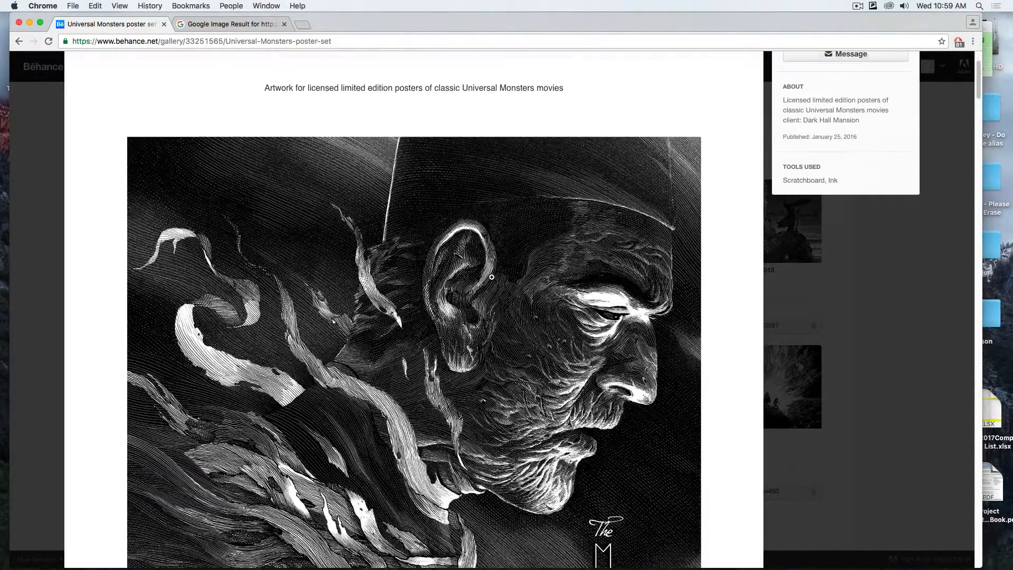
{"action": "scroll", "coordinate": [491, 276], "scroll_direction": "down", "scroll_amount": 10}
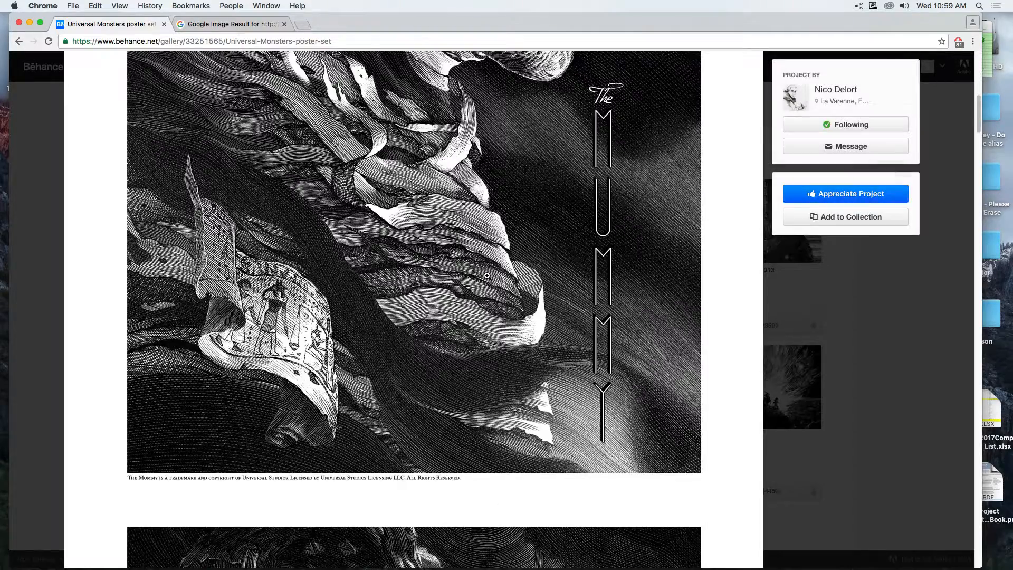
{"action": "scroll", "coordinate": [486, 276], "scroll_direction": "down", "scroll_amount": 6}
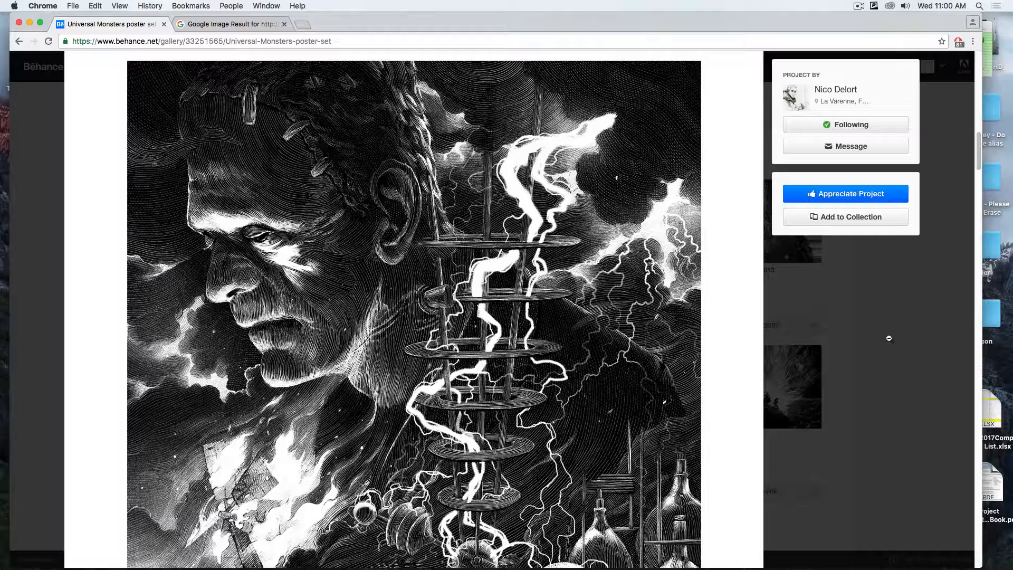
{"action": "left_click", "coordinate": [874, 341]}
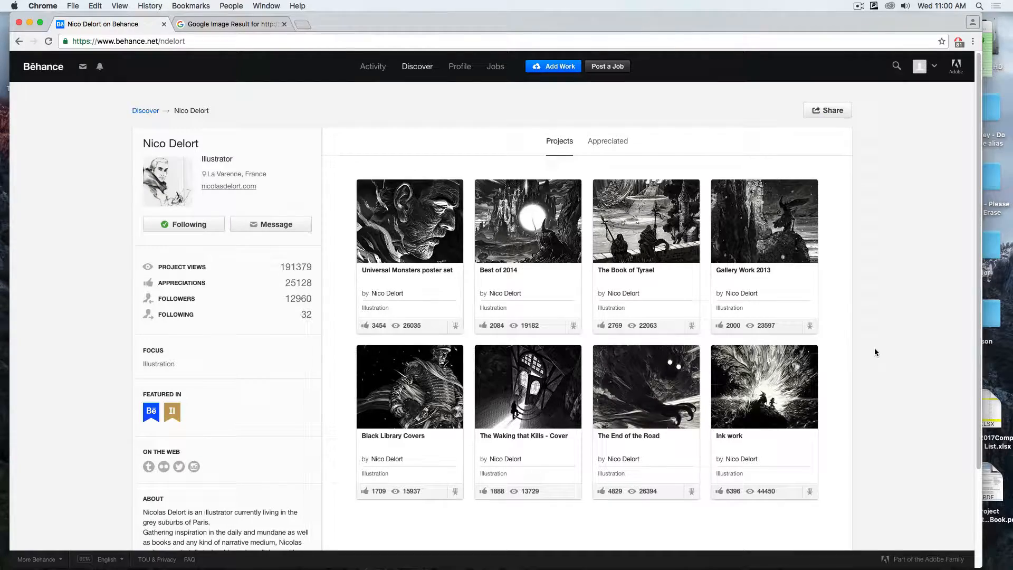
Open the "The Waking that Kills - Cover" project and view its artwork and the finished cover with type.
{"action": "left_click", "coordinate": [552, 416]}
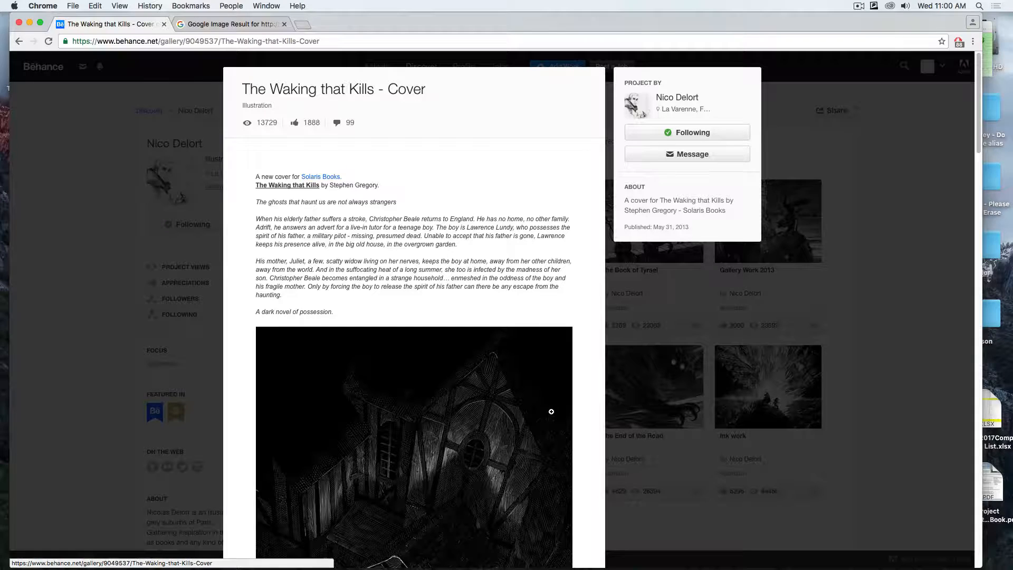
{"action": "scroll", "coordinate": [430, 375], "scroll_direction": "down", "scroll_amount": 5}
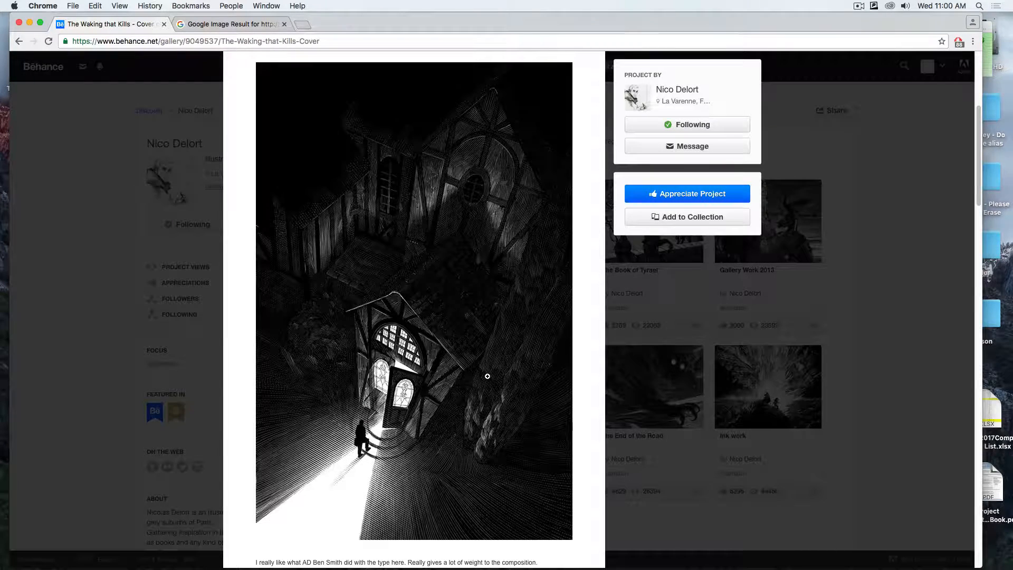
{"action": "scroll", "coordinate": [488, 373], "scroll_direction": "down", "scroll_amount": 7}
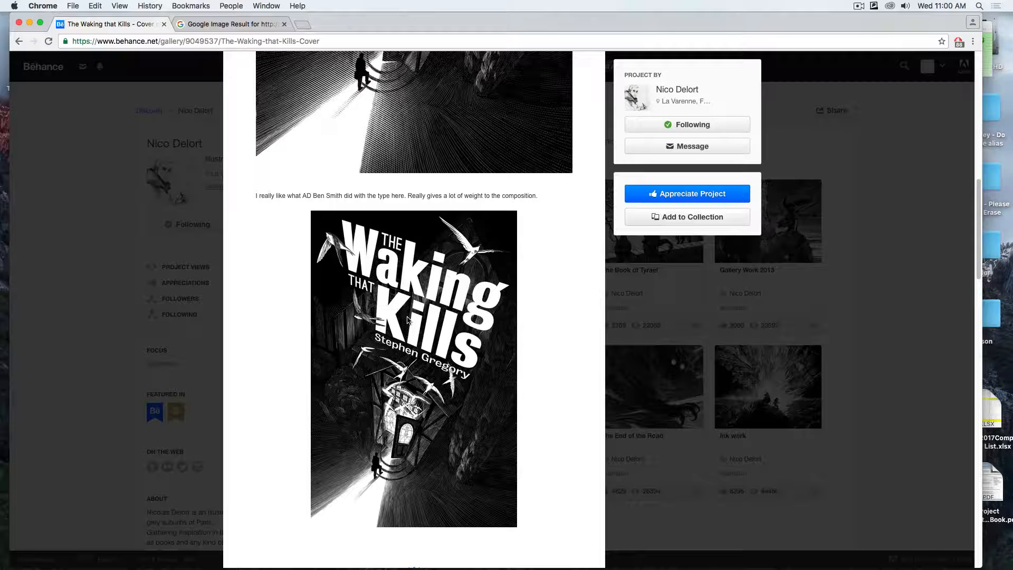
Save the project's text-free cover illustration to the desktop and open that file in Photoshop.
{"action": "scroll", "coordinate": [406, 320], "scroll_direction": "up", "scroll_amount": 10}
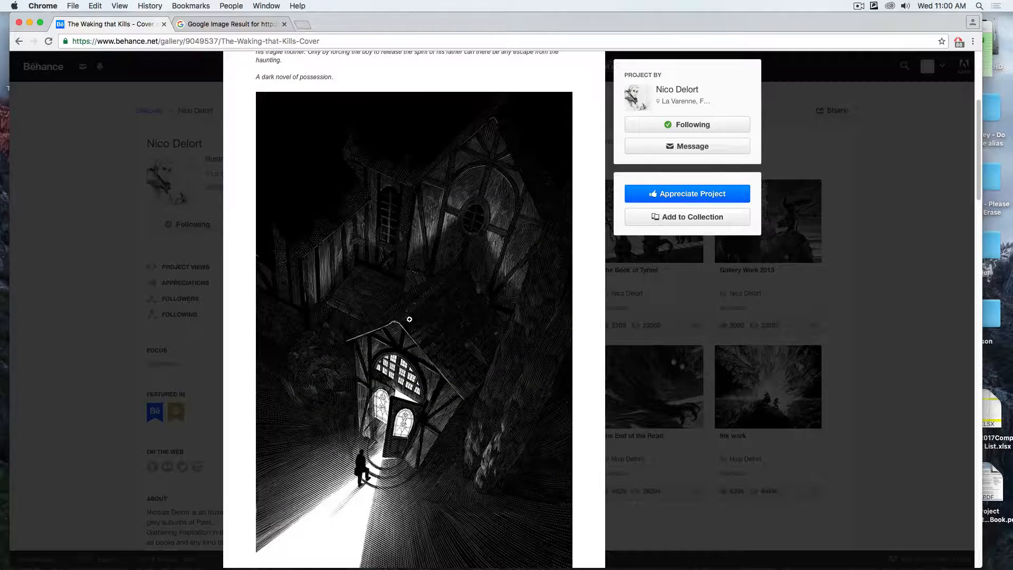
{"action": "left_click_drag", "start_coordinate": [364, 30], "coordinate": [717, 30]}
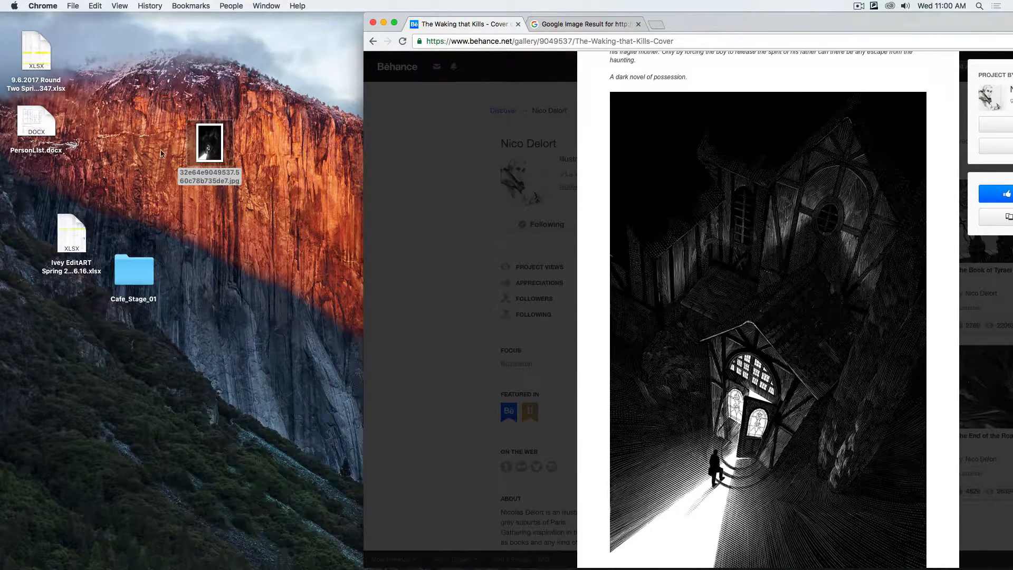
{"action": "left_click_drag", "start_coordinate": [209, 143], "coordinate": [277, 550]}
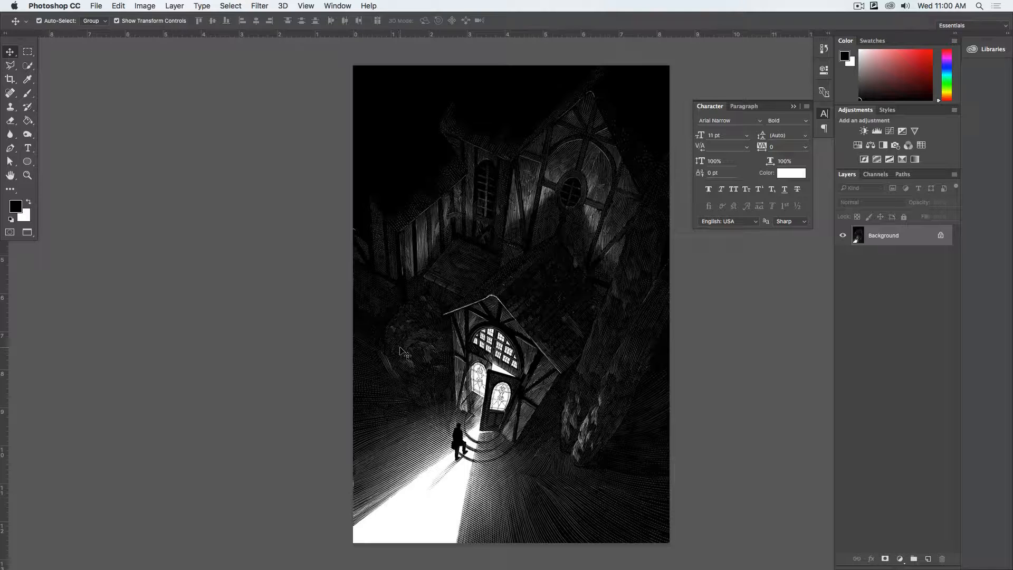
Get the Type tool ready, switch to Chrome to study the finished cover's title lettering, and return to Photoshop.
{"action": "left_click", "coordinate": [27, 148]}
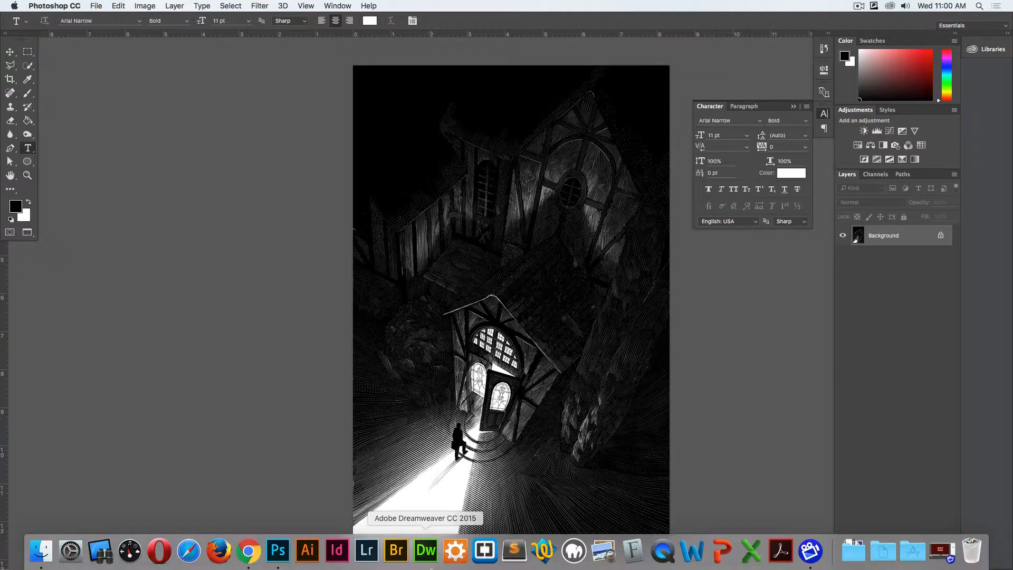
{"action": "left_click", "coordinate": [248, 549]}
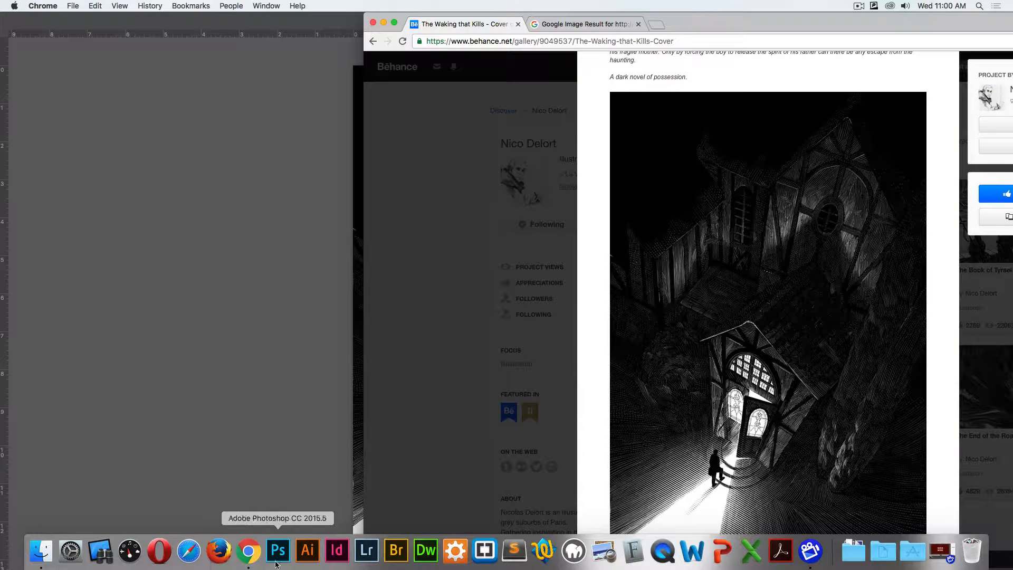
{"action": "scroll", "coordinate": [680, 460], "scroll_direction": "down", "scroll_amount": 7}
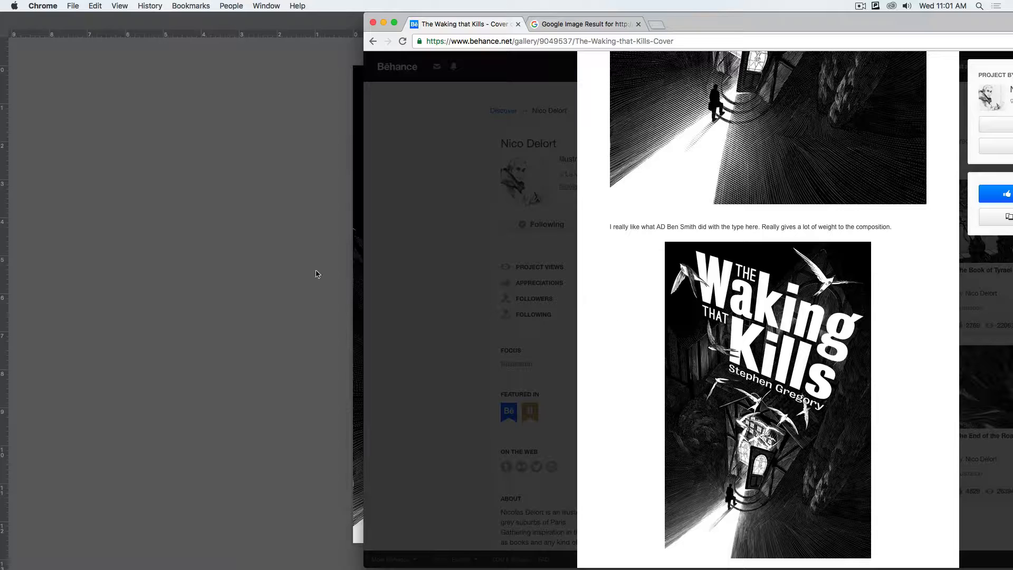
{"action": "left_click", "coordinate": [294, 266]}
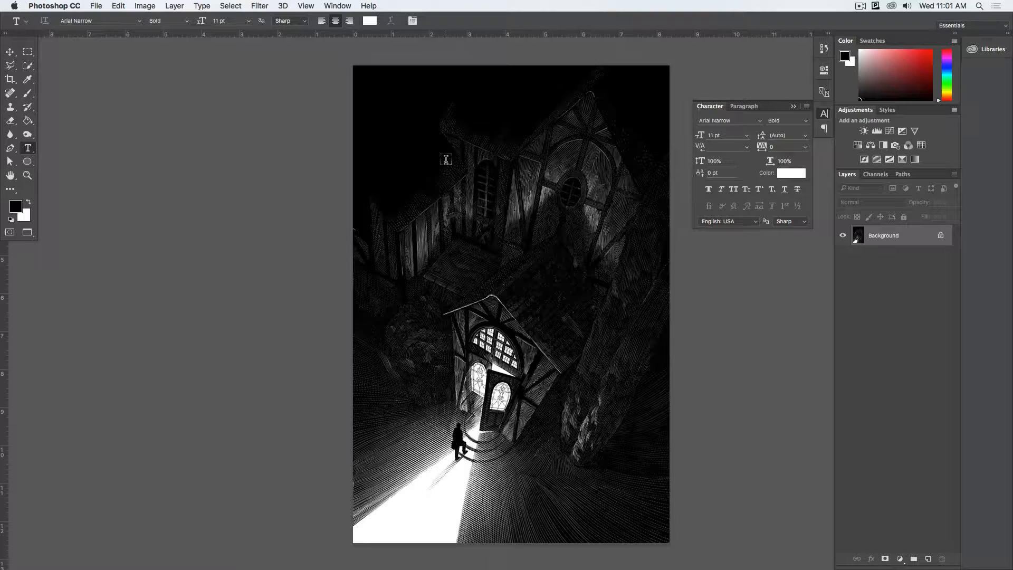
Add the text "THE" in the dark area above the house and scale it to about 62.62 pt.
{"action": "left_click", "coordinate": [428, 139]}
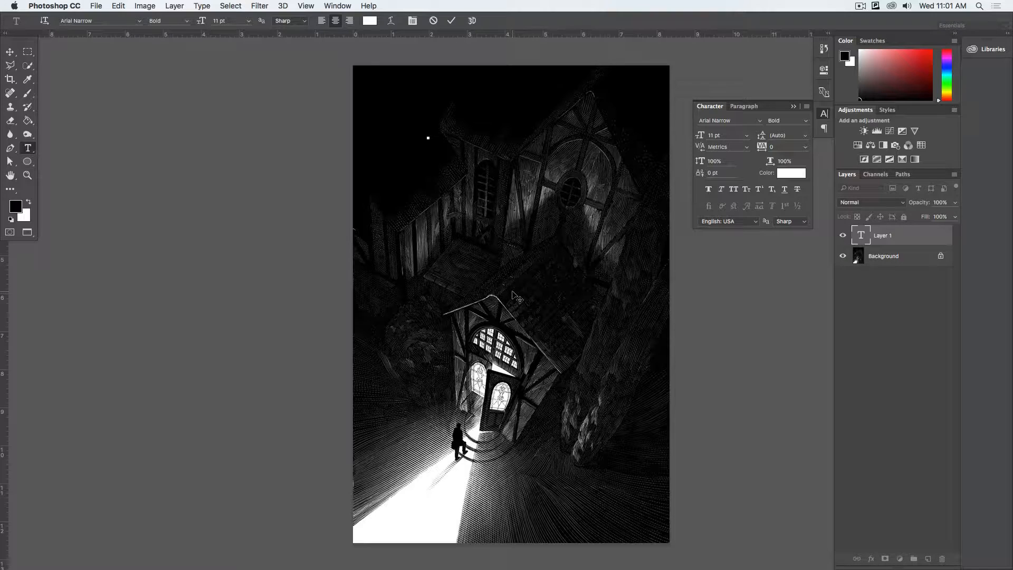
{"action": "type", "text": "THE"}
{"action": "left_click", "coordinate": [9, 52]}
{"action": "left_click_drag", "start_coordinate": [434, 132], "coordinate": [477, 102]}
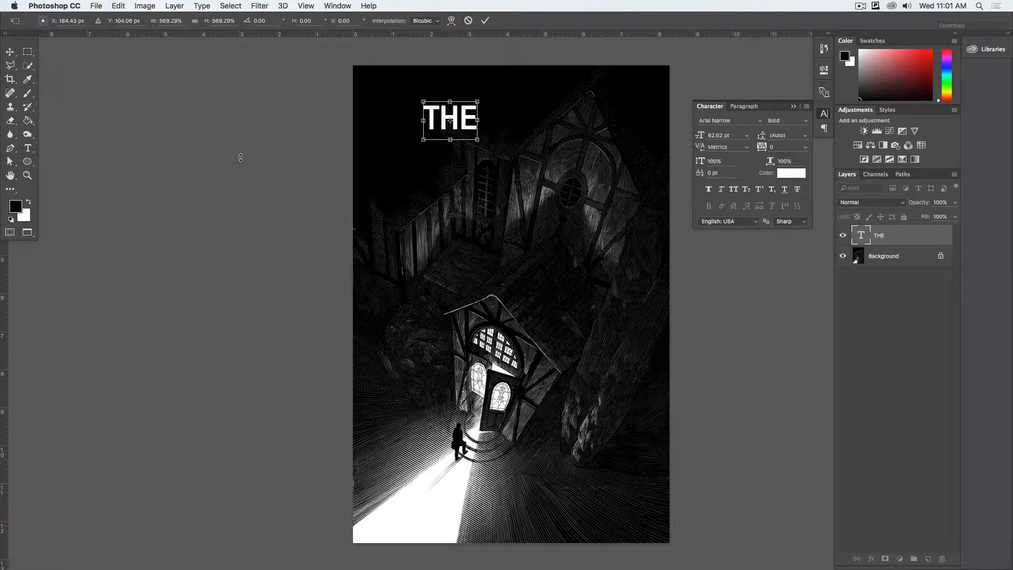
{"action": "key", "text": "Return"}
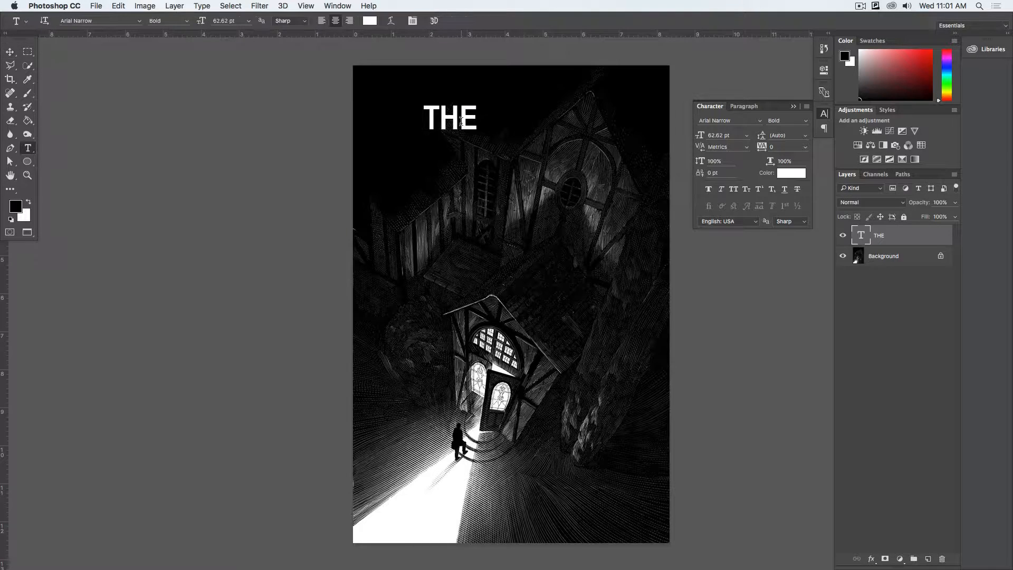
Duplicate the "THE" text lower on the cover and change the copy's wording to "THAT".
{"action": "double_click", "coordinate": [450, 120]}
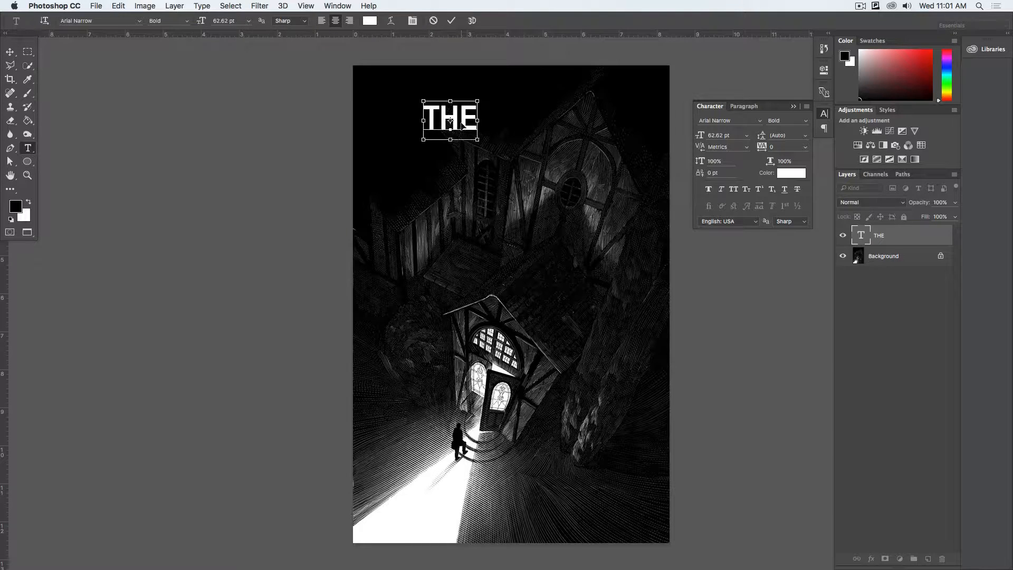
{"action": "left_click", "coordinate": [9, 51]}
{"action": "left_click_drag", "start_coordinate": [463, 122], "coordinate": [417, 242]}
{"action": "double_click", "coordinate": [417, 242]}
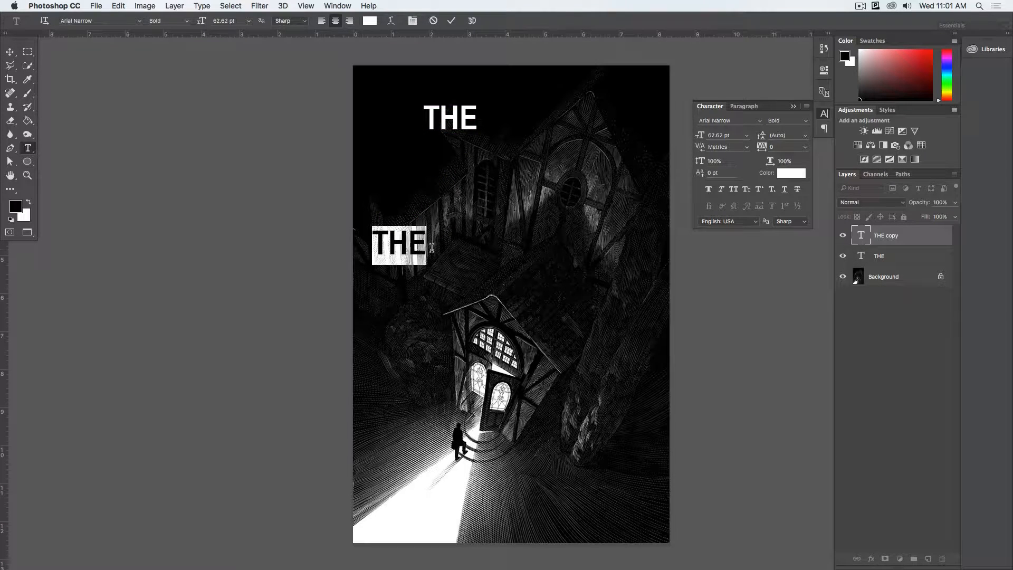
{"action": "type", "text": "THAT"}
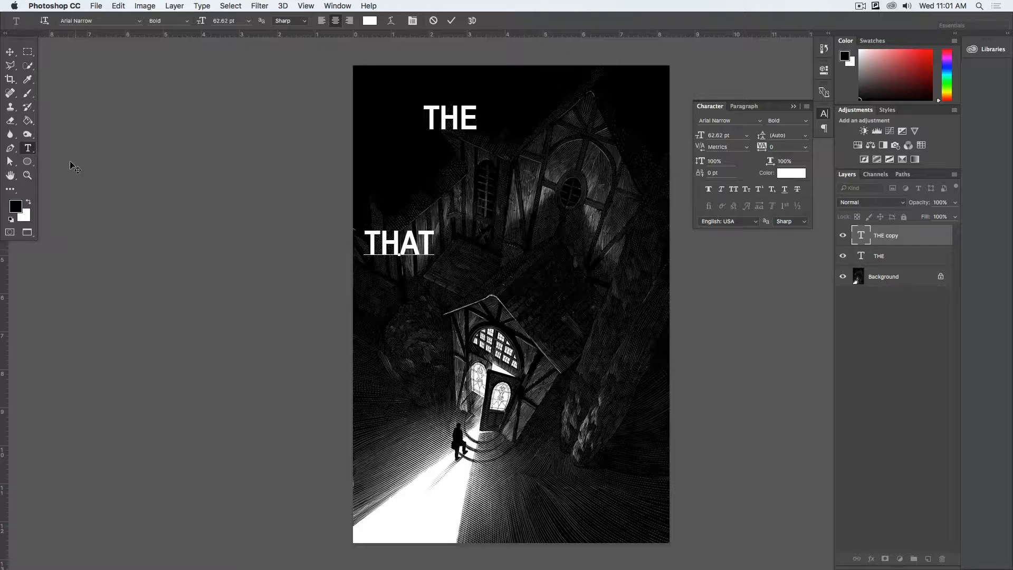
Duplicate the "THAT" text into the gap below "THE" and change the copy's wording to "Waking".
{"action": "left_click", "coordinate": [13, 51]}
{"action": "left_click_drag", "start_coordinate": [415, 245], "coordinate": [433, 187]}
{"action": "double_click", "coordinate": [411, 190]}
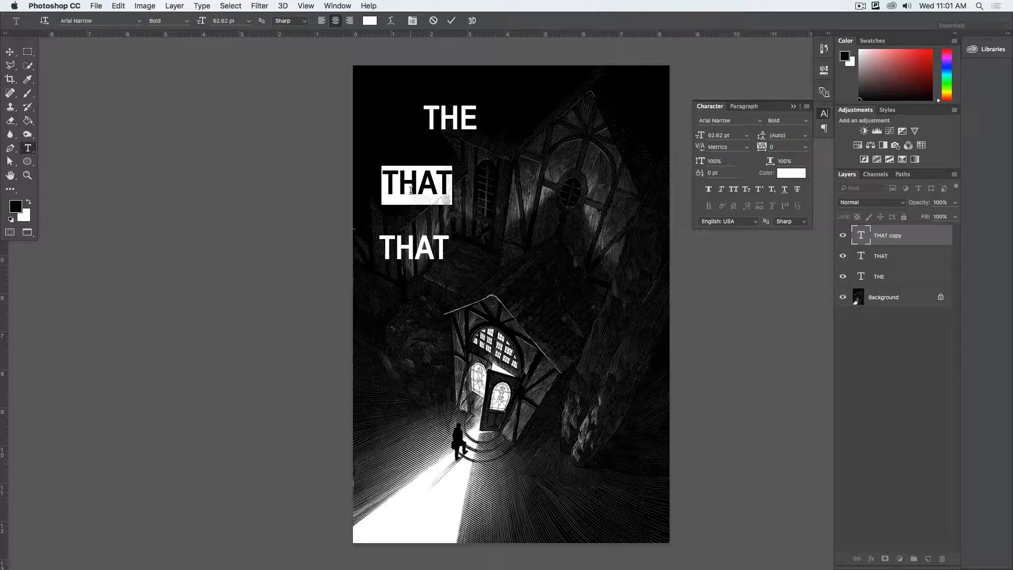
{"action": "type", "text": "Waking"}
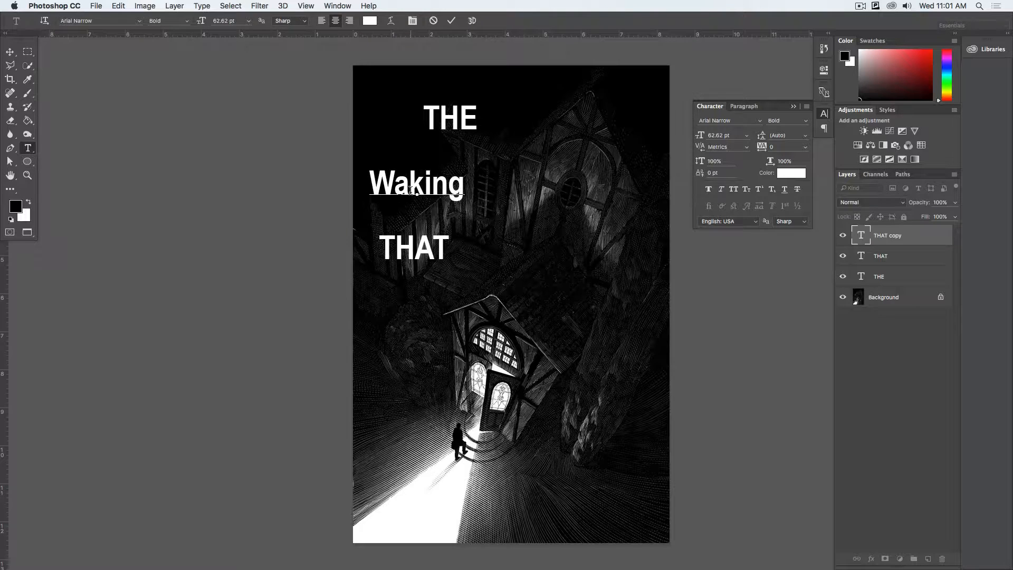
Change the font of the whole word "Waking" to Impact Regular.
{"action": "key", "text": "super+a"}
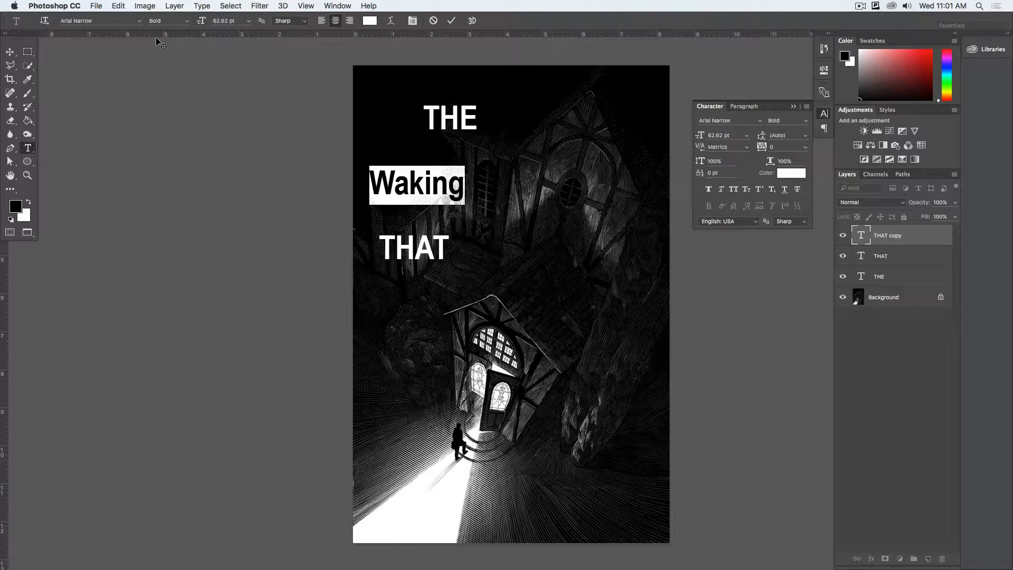
{"action": "left_click", "coordinate": [90, 20]}
{"action": "type", "text": "Impact"}
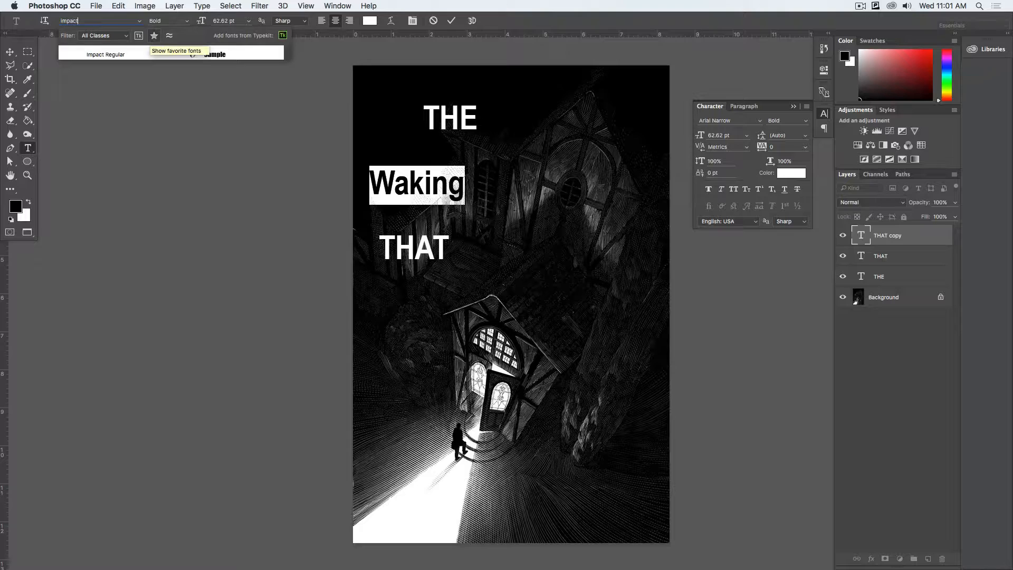
{"action": "key", "text": "Return"}
{"action": "key", "text": "ctrl+Return"}
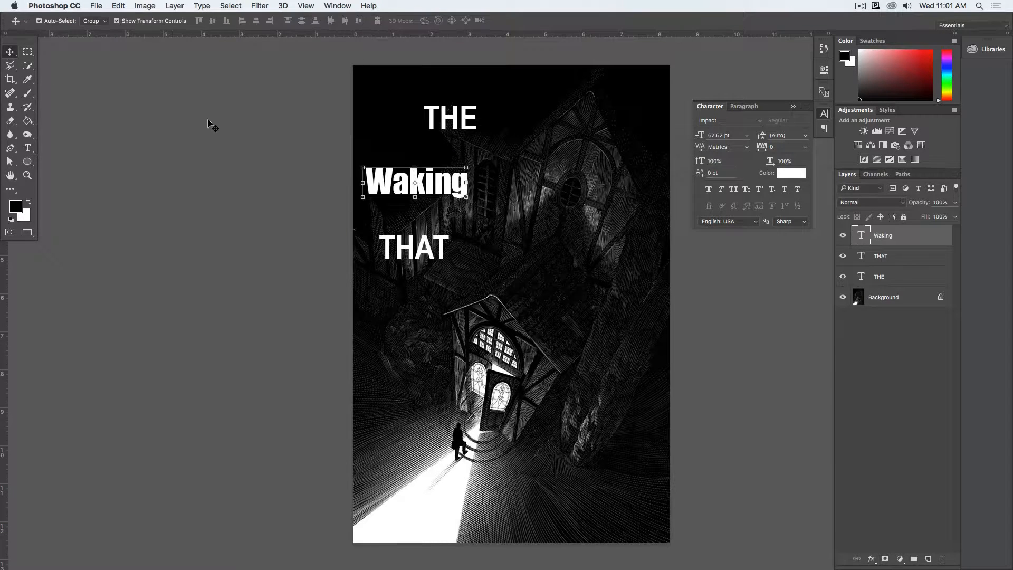
Scale "Waking" proportionally to about 254% and position it across the cover between "THE" and "THAT".
{"action": "key", "text": "ctrl+t"}
{"action": "left_click_drag", "start_coordinate": [467, 199], "coordinate": [601, 266]}
{"action": "left_click_drag", "start_coordinate": [555, 233], "coordinate": [565, 222]}
{"action": "left_click_drag", "start_coordinate": [611, 155], "coordinate": [632, 148]}
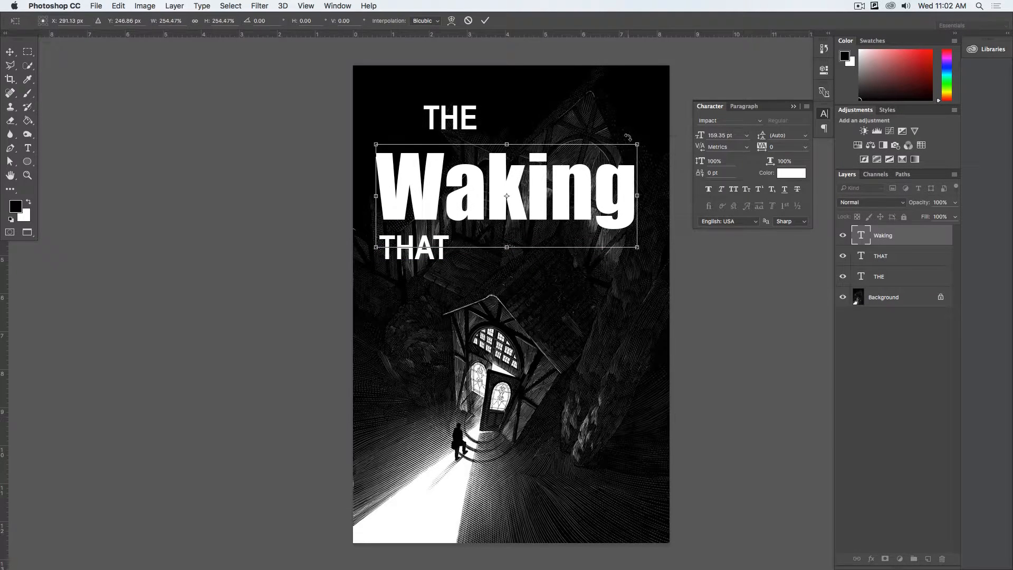
{"action": "key", "text": "Return"}
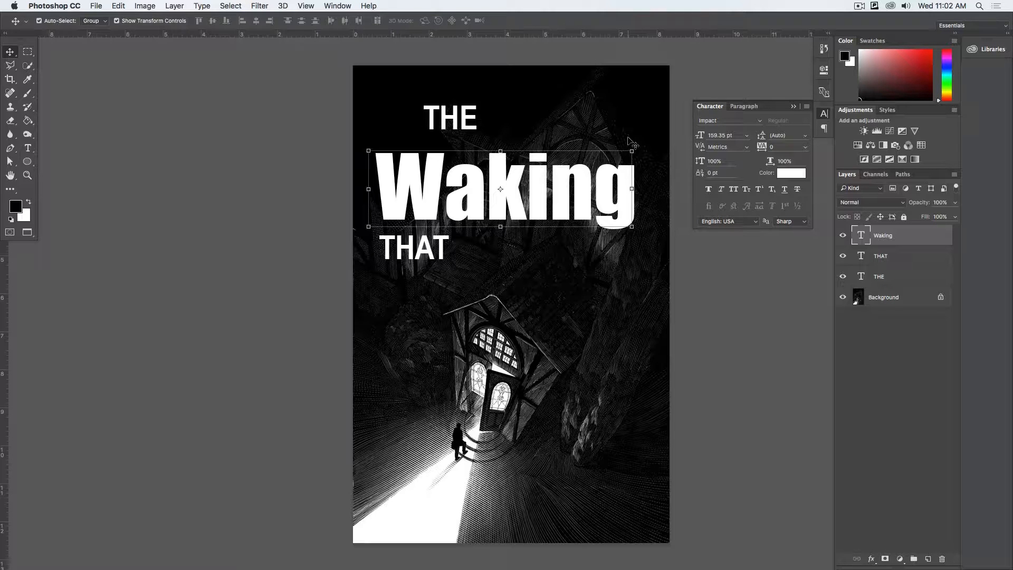
Move "THE" above the "a" of "Waking", beside the W, and scale it down to about 73%.
{"action": "left_click_drag", "start_coordinate": [468, 119], "coordinate": [485, 142]}
{"action": "key", "text": "ctrl+t"}
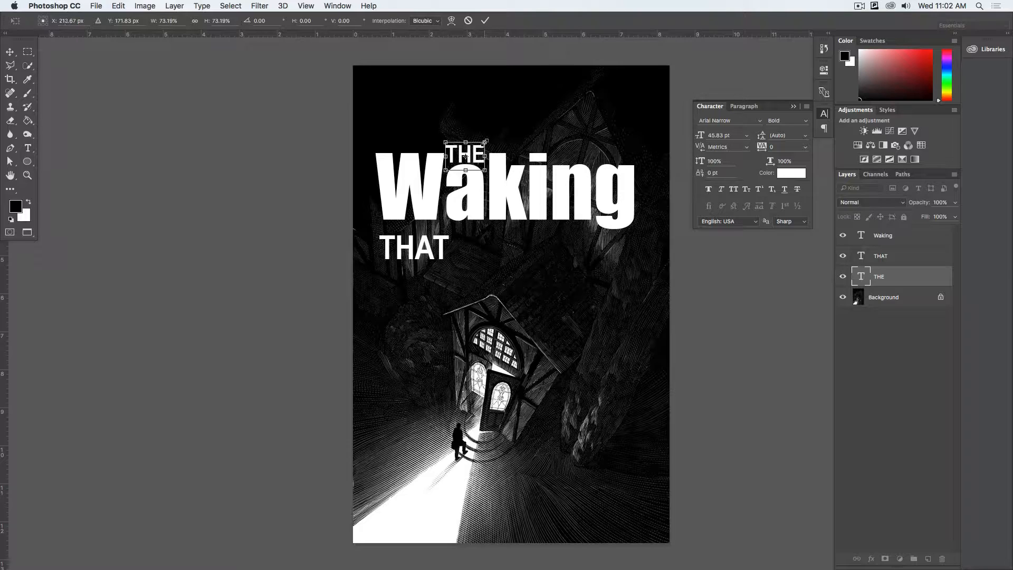
{"action": "key", "text": "Return"}
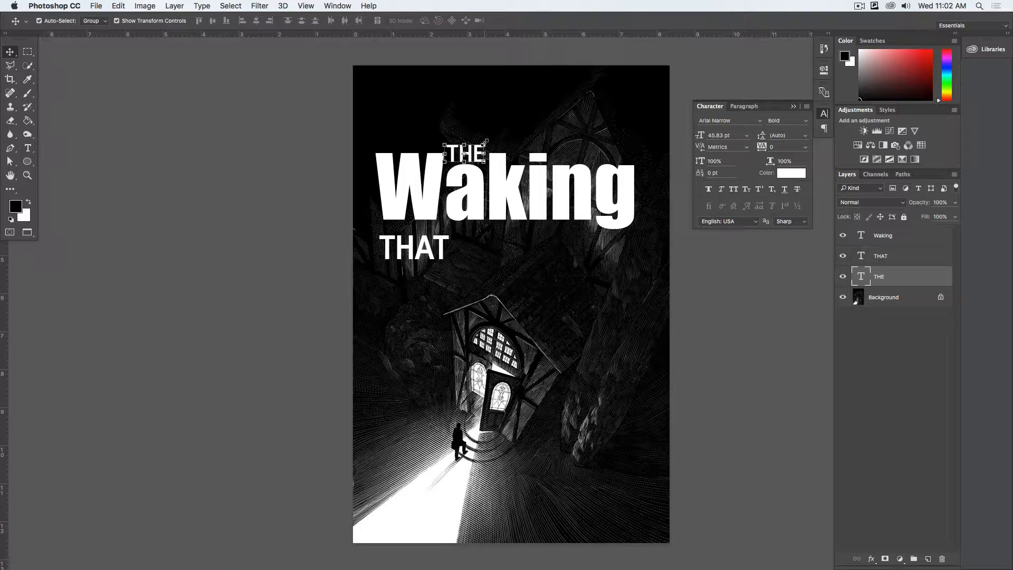
Set the vertical scale of only the letter W in "Waking" to 114%.
{"action": "key", "text": "t"}
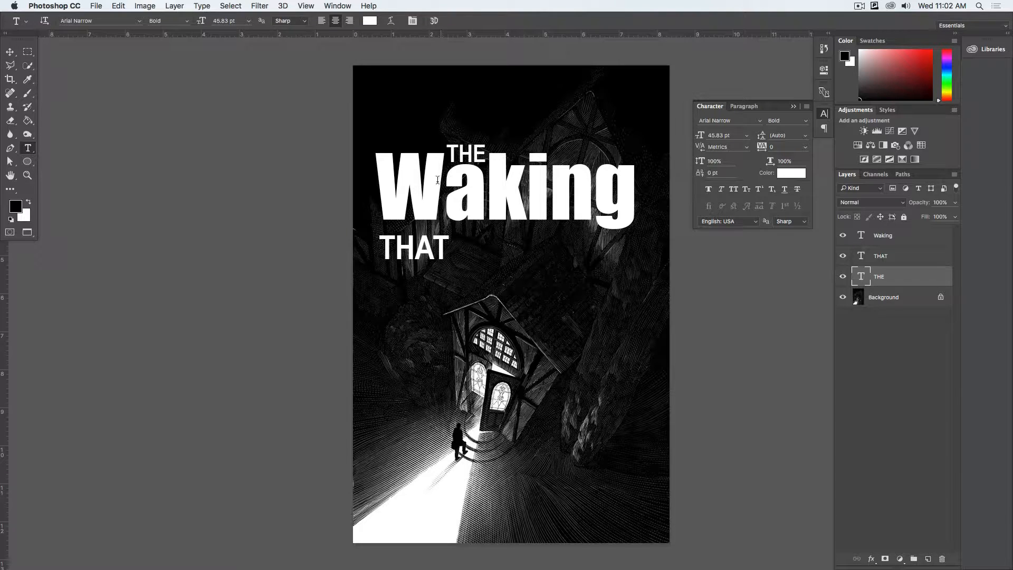
{"action": "left_click_drag", "start_coordinate": [437, 180], "coordinate": [376, 181]}
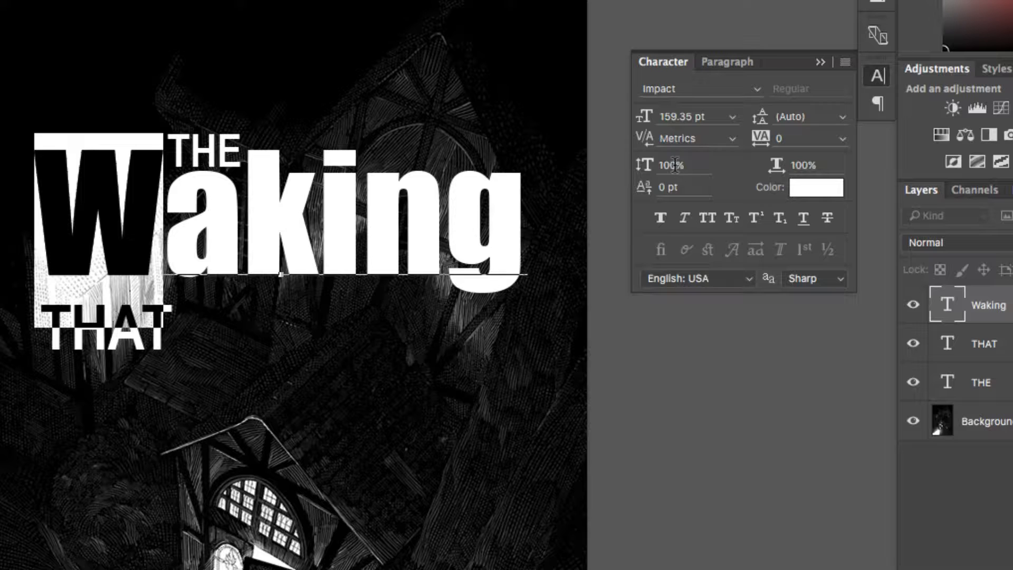
{"action": "left_click", "coordinate": [716, 161]}
{"action": "key", "text": "Up"}
{"action": "key", "text": "Up"}
{"action": "key", "text": "Up"}
{"action": "key", "text": "Up"}
{"action": "key", "text": "Up"}
{"action": "key", "text": "Up"}
{"action": "key", "text": "Up"}
{"action": "key", "text": "Up"}
{"action": "key", "text": "Up"}
{"action": "key", "text": "Up"}
{"action": "key", "text": "Up"}
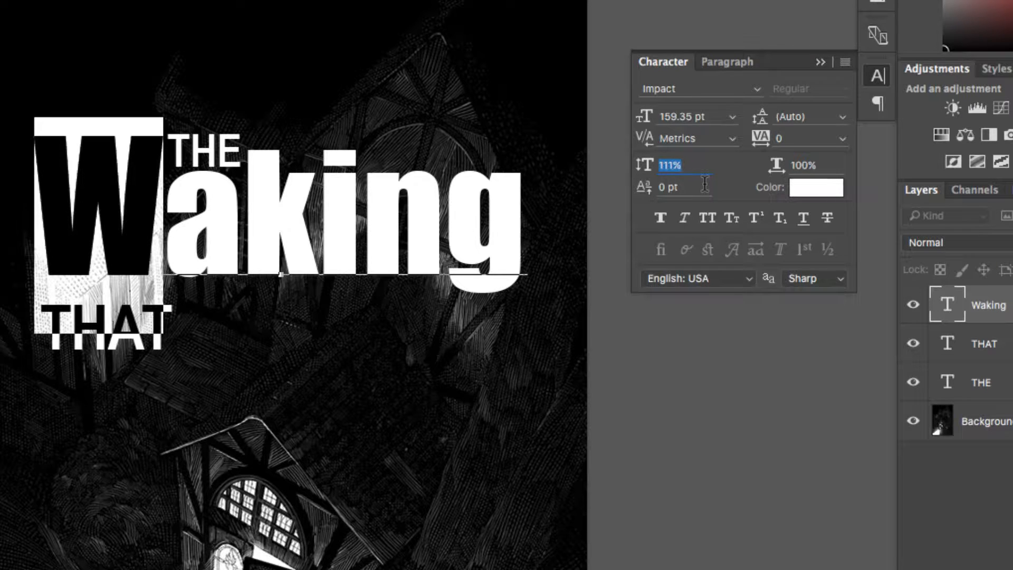
{"action": "key", "text": "Up"}
{"action": "key", "text": "Up"}
{"action": "key", "text": "Up"}
{"action": "key", "text": "Return"}
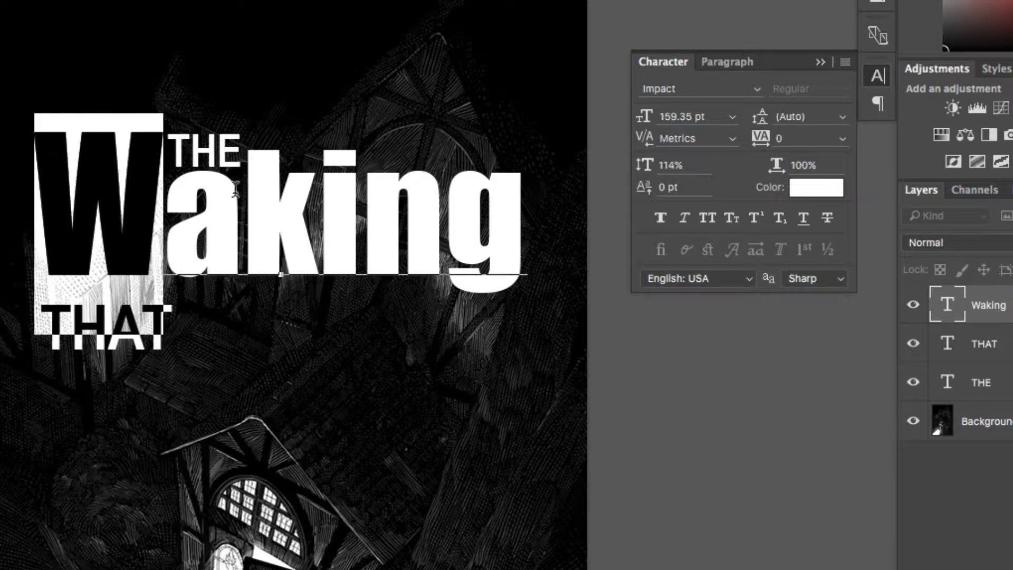
Set the vertical scale of only the letter k in "Waking" to 113%.
{"action": "left_click_drag", "start_coordinate": [235, 189], "coordinate": [285, 209]}
{"action": "left_click", "coordinate": [680, 165]}
{"action": "key", "text": "Up"}
{"action": "key", "text": "Up"}
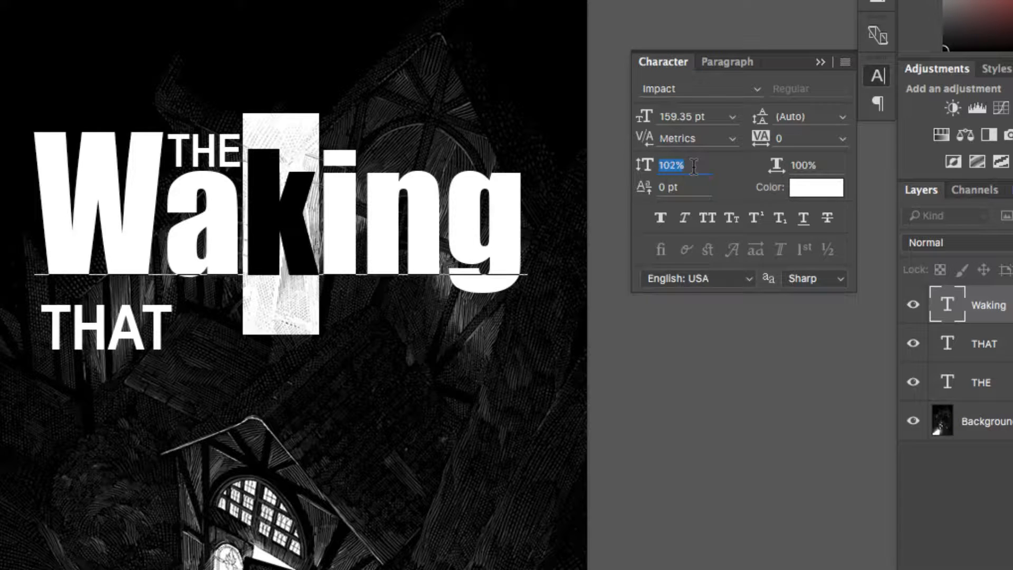
{"action": "key", "text": "Up"}
{"action": "key", "text": "Up"}
{"action": "key", "text": "Up"}
{"action": "key", "text": "Up"}
{"action": "key", "text": "Up"}
{"action": "key", "text": "Up"}
{"action": "key", "text": "Up"}
{"action": "key", "text": "Up"}
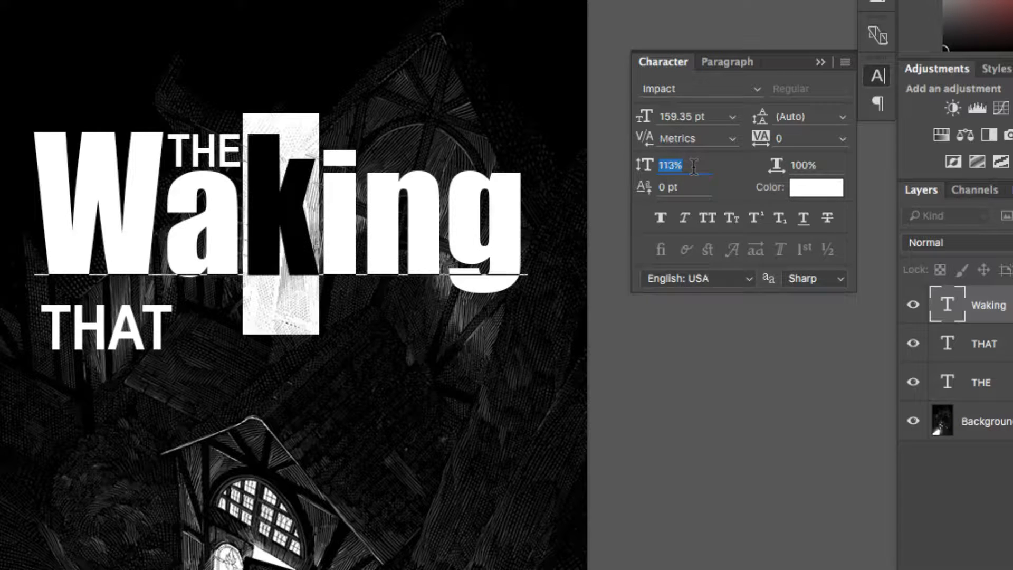
{"action": "key", "text": "Return"}
{"action": "key", "text": "super+Return"}
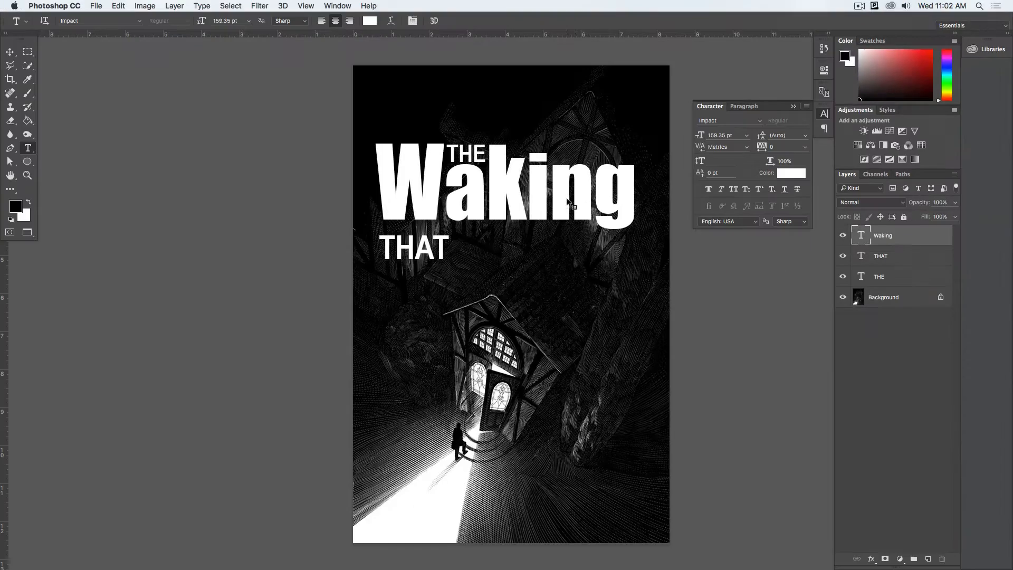
Duplicate the "Waking" text below "THAT" and replace the copy's wording with "Kills".
{"action": "key", "text": "v"}
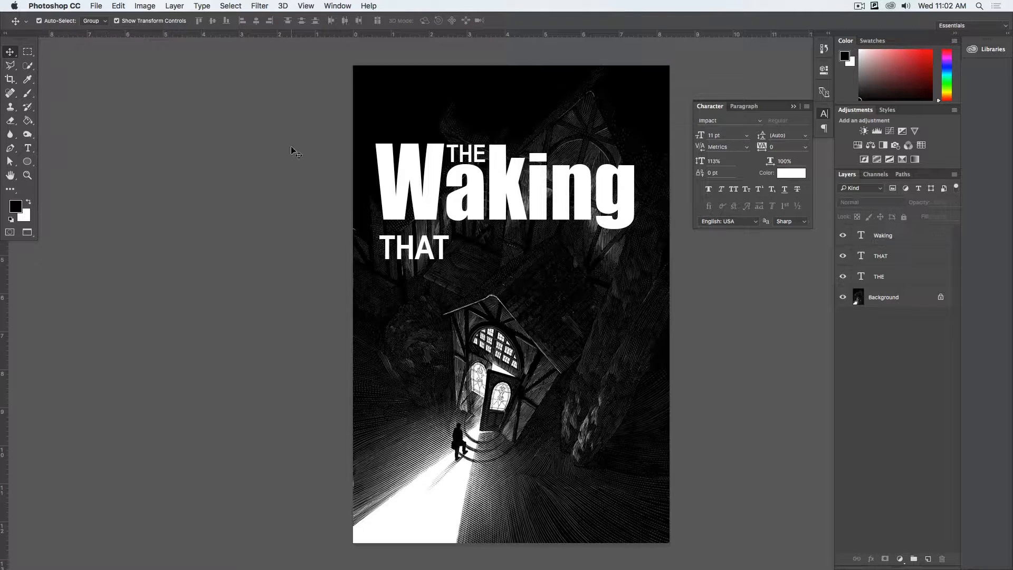
{"action": "left_click_drag", "start_coordinate": [485, 210], "coordinate": [506, 352]}
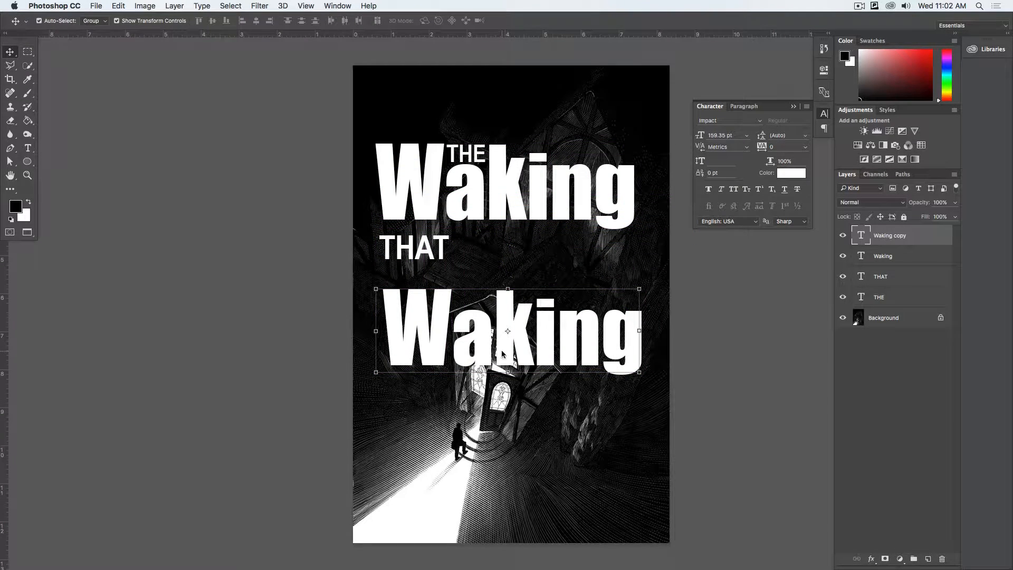
{"action": "key", "text": "t"}
{"action": "double_click", "coordinate": [505, 335]}
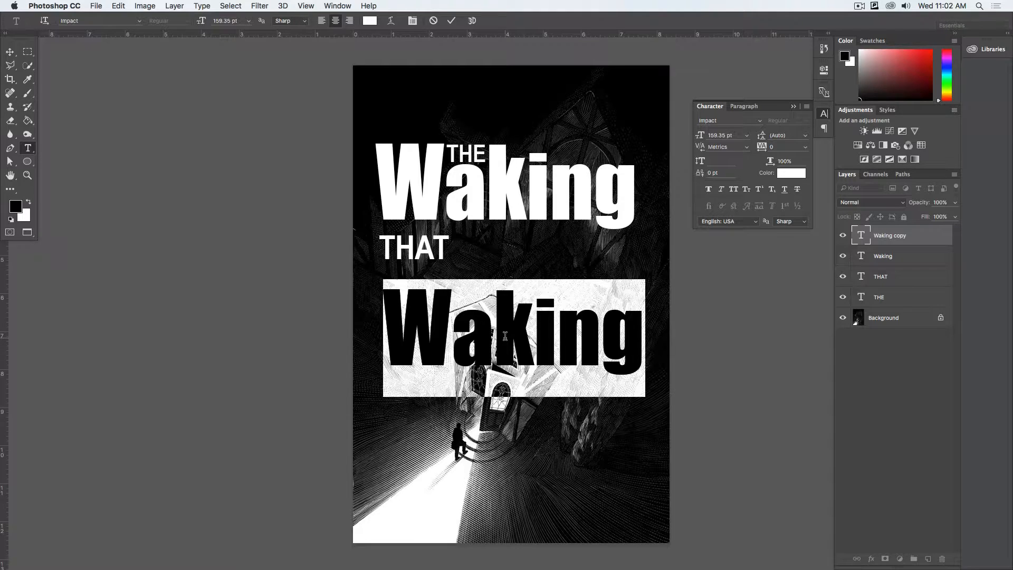
{"action": "type", "text": "Kills"}
{"action": "key", "text": "ctrl+Return"}
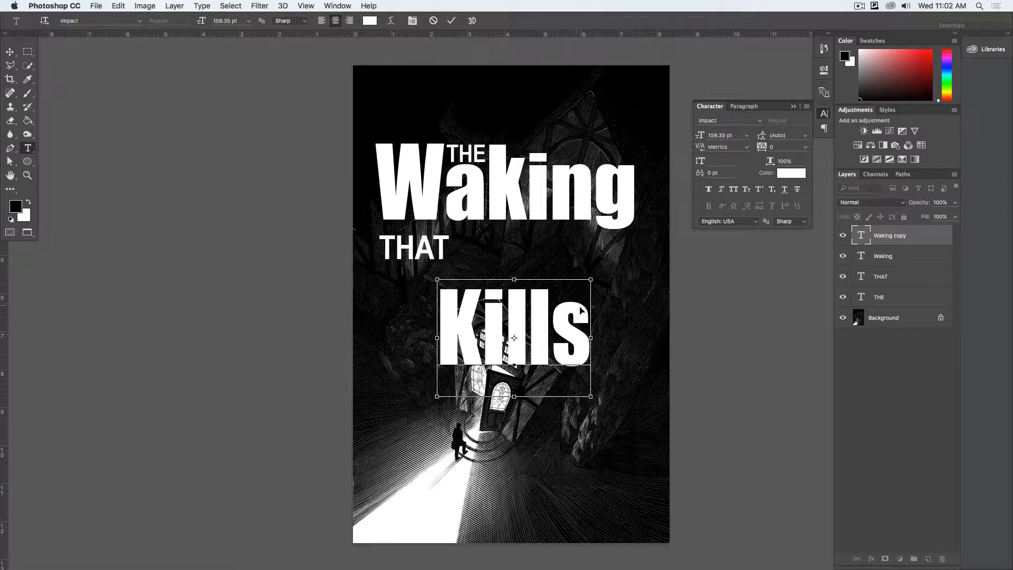
Set the vertical scale of the whole word "Kills" to 100% and place it beneath "Waking", beside "THAT".
{"action": "double_click", "coordinate": [545, 346]}
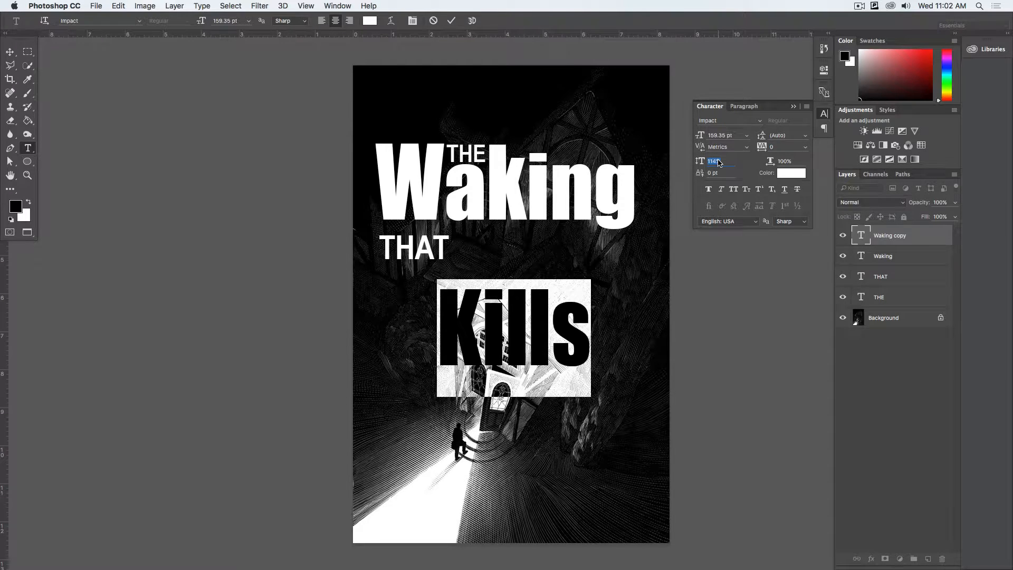
{"action": "type", "text": "100"}
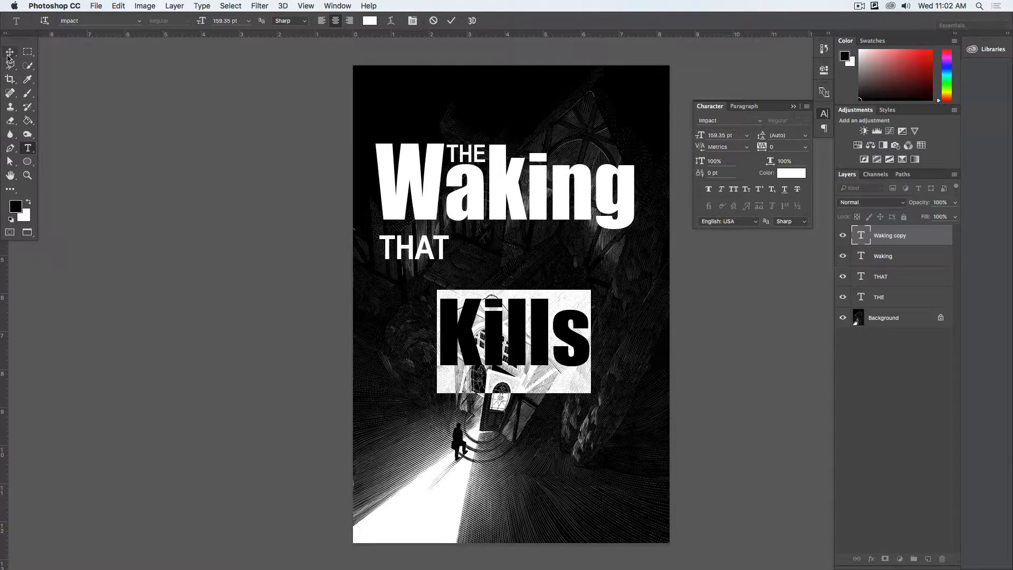
{"action": "left_click", "coordinate": [10, 51]}
{"action": "left_click_drag", "start_coordinate": [477, 349], "coordinate": [502, 284]}
Shift "THAT" slightly upward, and nudge "Kills" a little closer to "THAT" and "Waking".
{"action": "left_click_drag", "start_coordinate": [441, 256], "coordinate": [442, 252]}
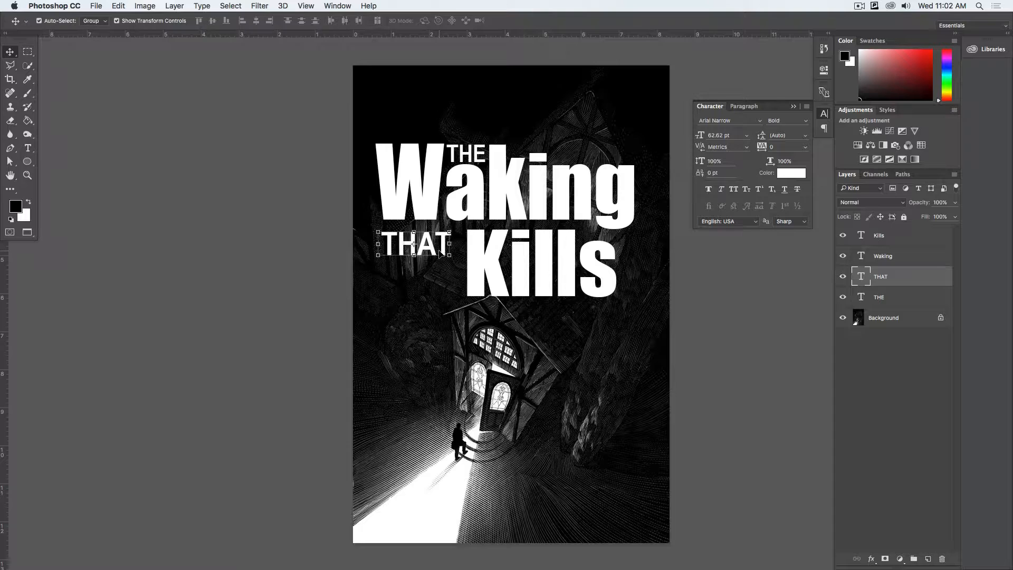
{"action": "left_click", "coordinate": [496, 263]}
{"action": "key", "text": "Left"}
{"action": "key", "text": "Left"}
{"action": "key", "text": "Left"}
{"action": "key", "text": "Left"}
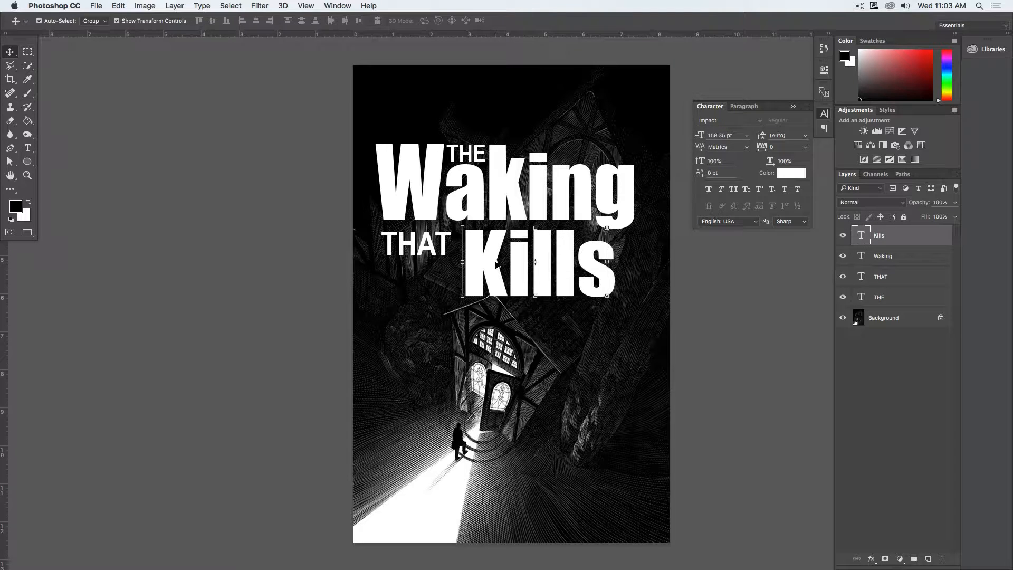
{"action": "key", "text": "Up"}
{"action": "key", "text": "Left"}
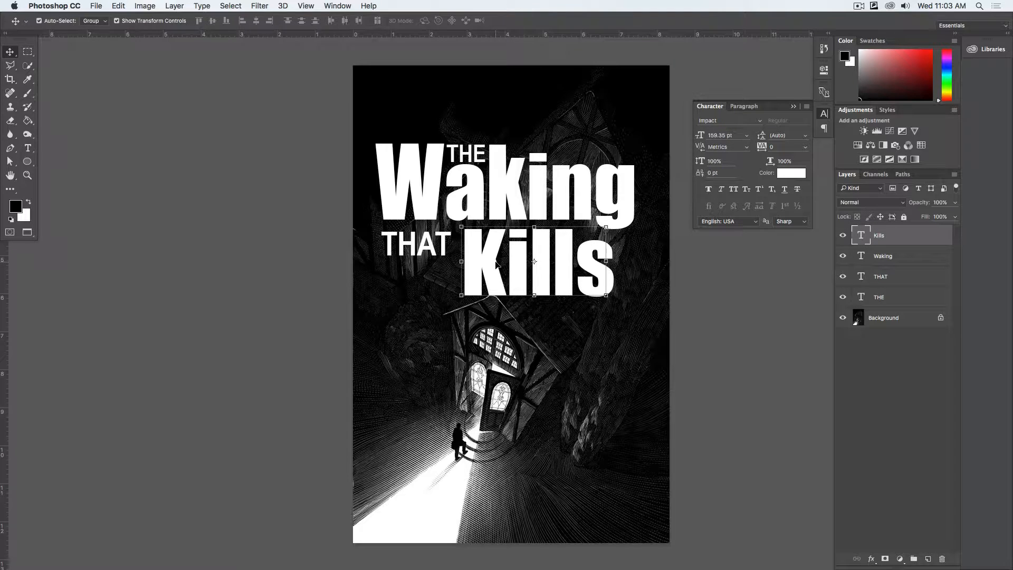
Switch to Chrome and examine the author line beneath the title on the original cover.
{"action": "left_click", "coordinate": [362, 335]}
{"action": "left_click", "coordinate": [245, 550]}
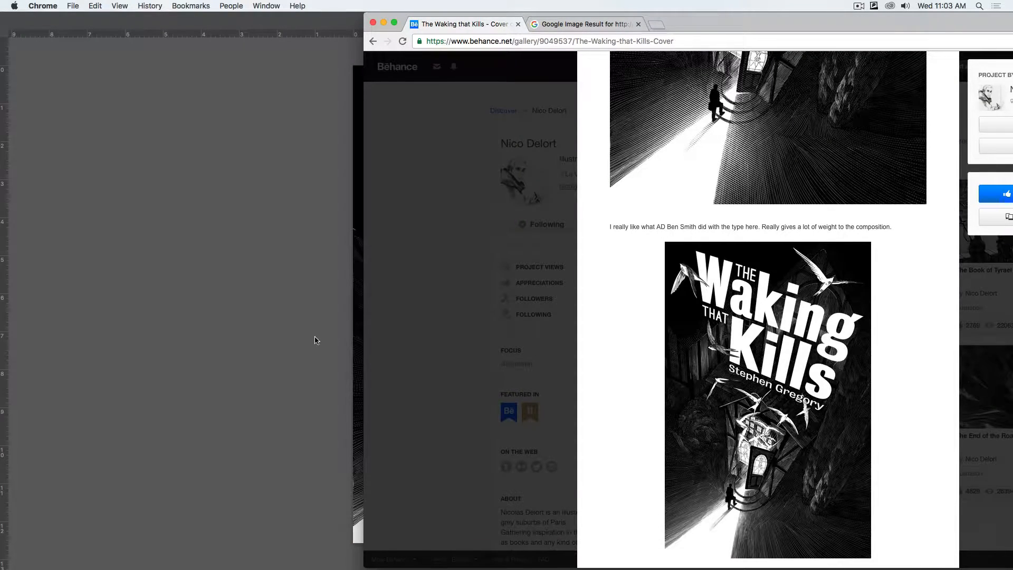
{"action": "left_click", "coordinate": [262, 329]}
Switch back to Photoshop, duplicate "THAT" below "Kills" and replace the copy's wording with the author's name.
{"action": "left_click_drag", "start_coordinate": [426, 246], "coordinate": [499, 342]}
{"action": "key", "text": "t"}
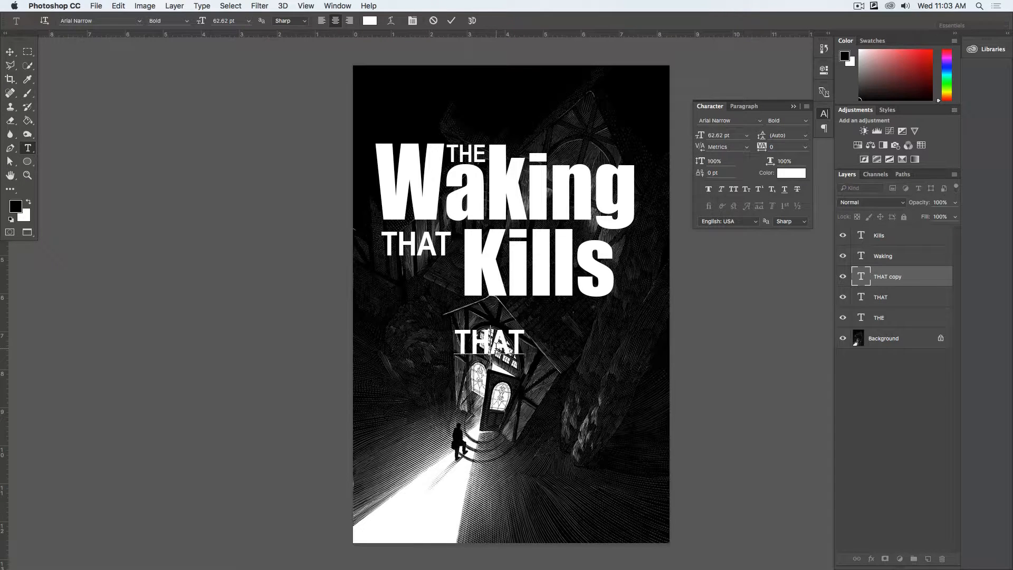
{"action": "double_click", "coordinate": [493, 347]}
{"action": "type", "text": "Step"}
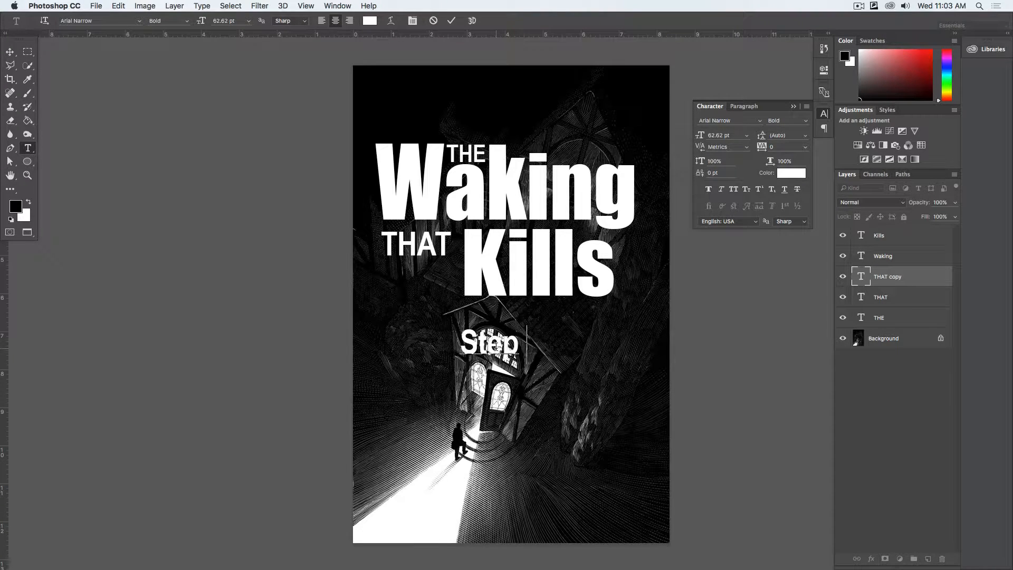
{"action": "type", "text": "hen Gregory"}
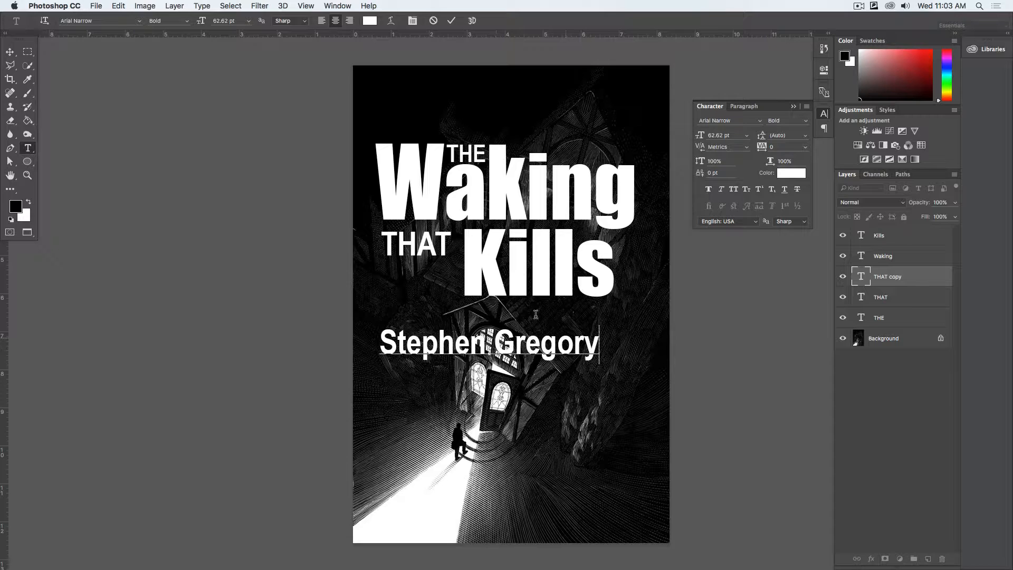
{"action": "key", "text": "super+Return"}
{"action": "key", "text": "v"}
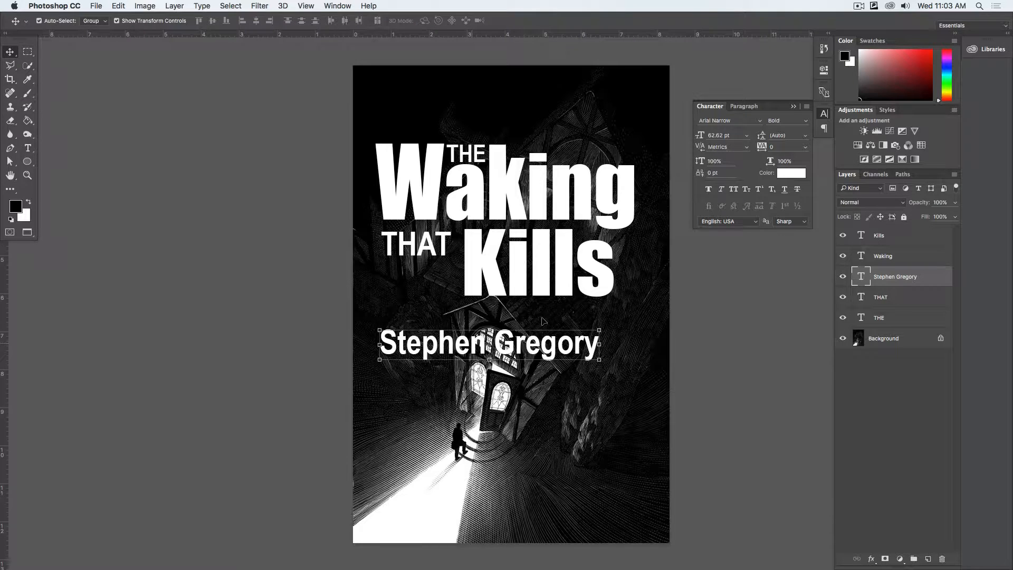
Scale the author's name down to about the width of "Kills" directly beneath it, and raise the whole title on the cover.
{"action": "left_click_drag", "start_coordinate": [440, 358], "coordinate": [521, 333]}
{"action": "left_click_drag", "start_coordinate": [680, 335], "coordinate": [389, 168]}
{"action": "key", "text": "Return"}
Select all five text layers and convert them into a single smart object.
{"action": "left_click_drag", "start_coordinate": [351, 115], "coordinate": [577, 241]}
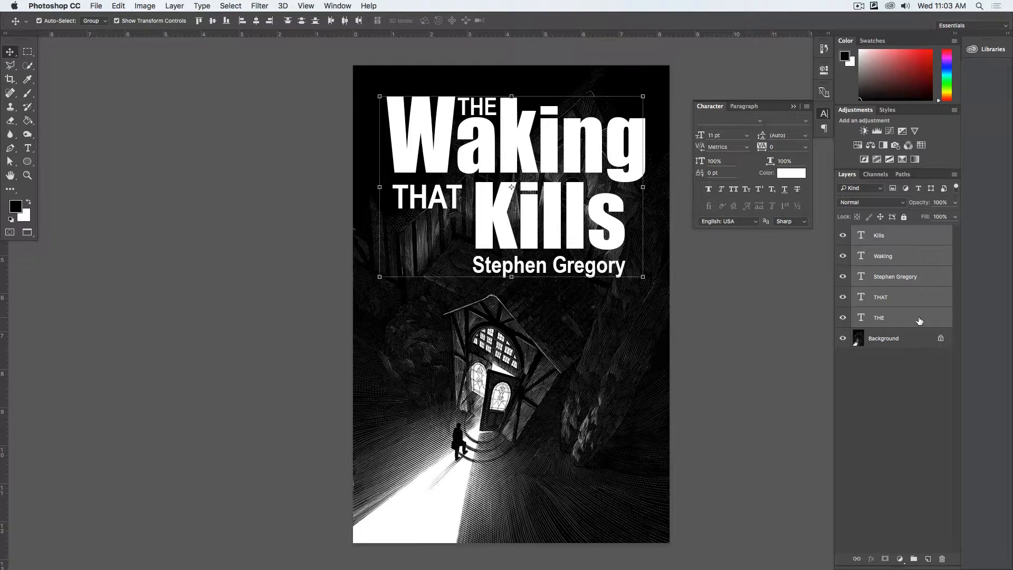
{"action": "left_click", "coordinate": [145, 6]}
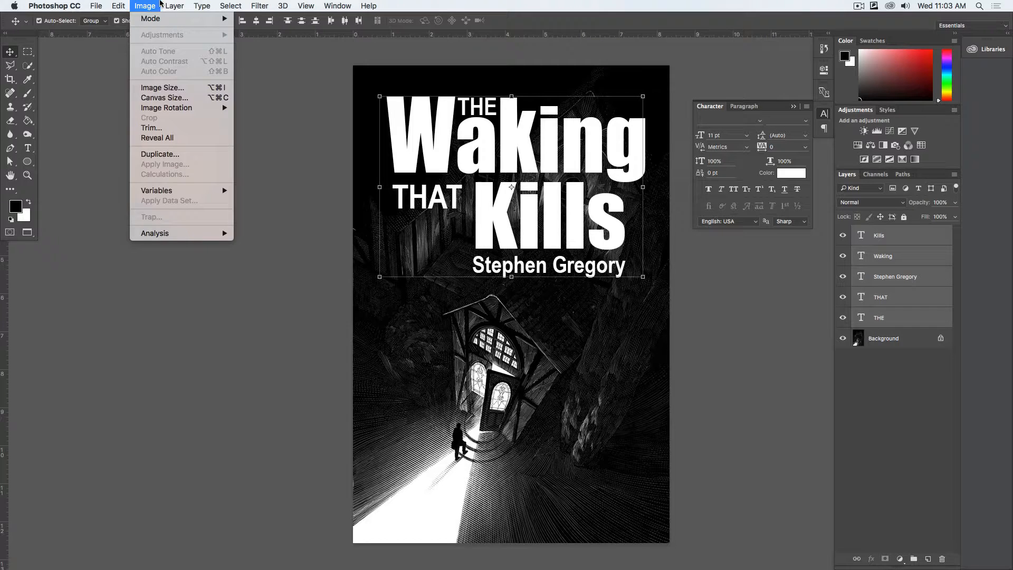
{"action": "mouse_move", "coordinate": [166, 5]}
{"action": "mouse_move", "coordinate": [197, 204]}
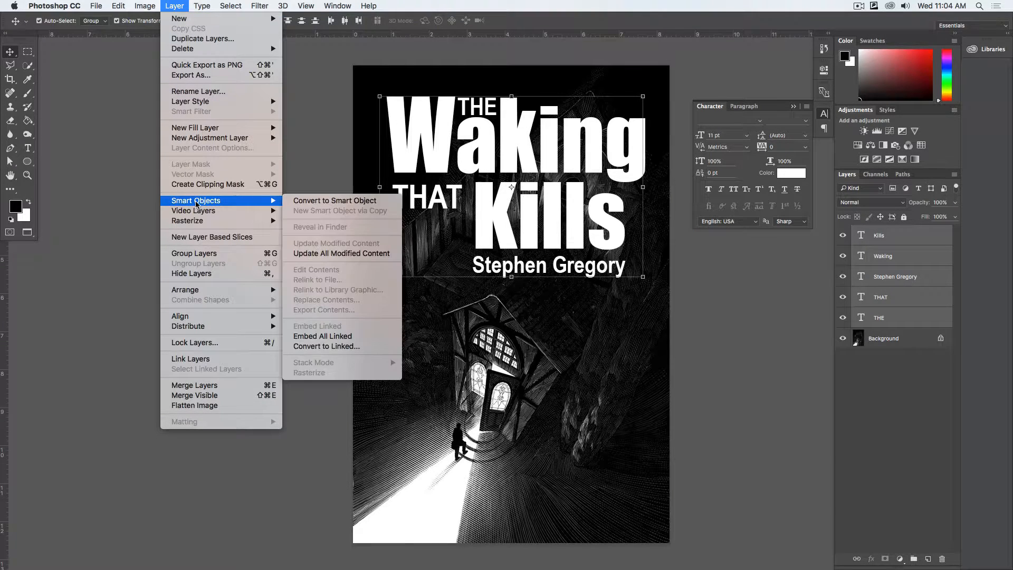
{"action": "left_click", "coordinate": [336, 204]}
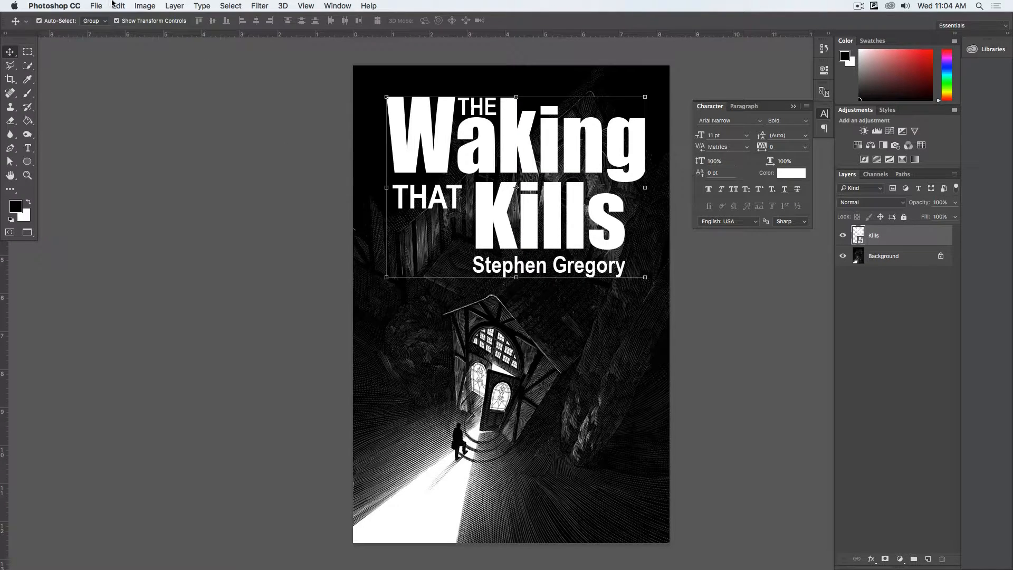
Distort the title smart object by pulling its lower corners inward, the lower-right one also downward, and moving its upper-left corner inward.
{"action": "left_click", "coordinate": [118, 5]}
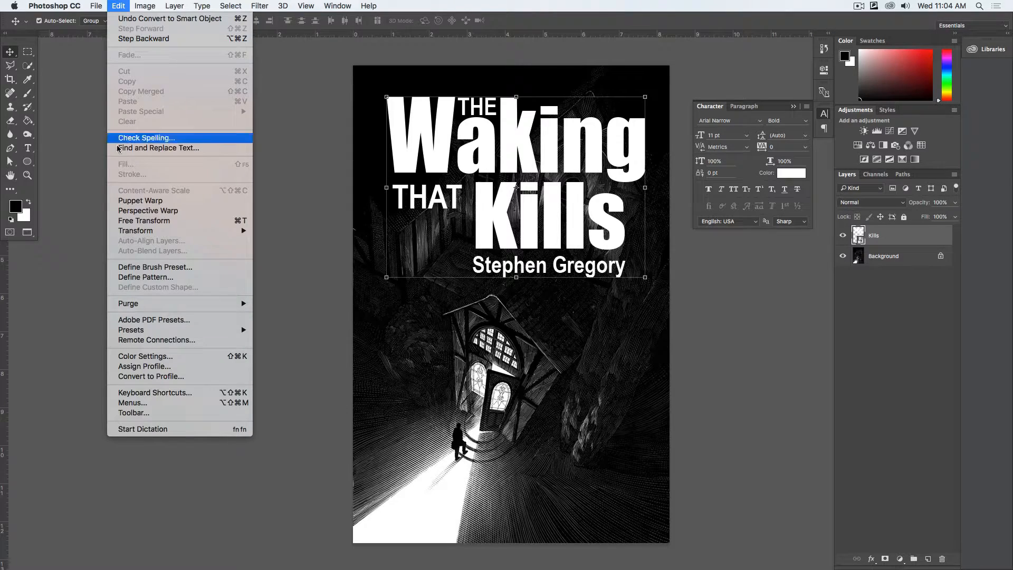
{"action": "mouse_move", "coordinate": [150, 230]}
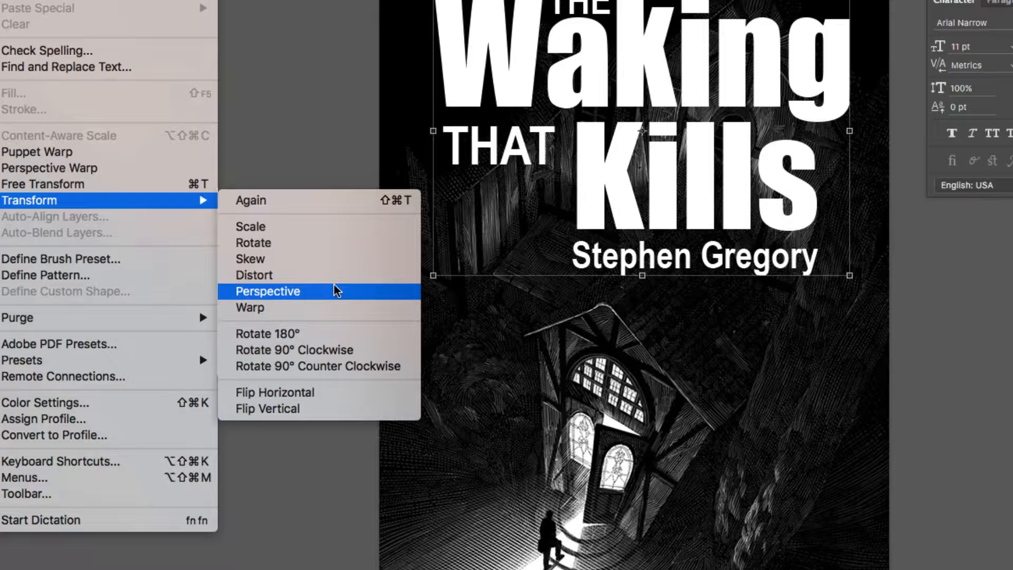
{"action": "left_click", "coordinate": [264, 277]}
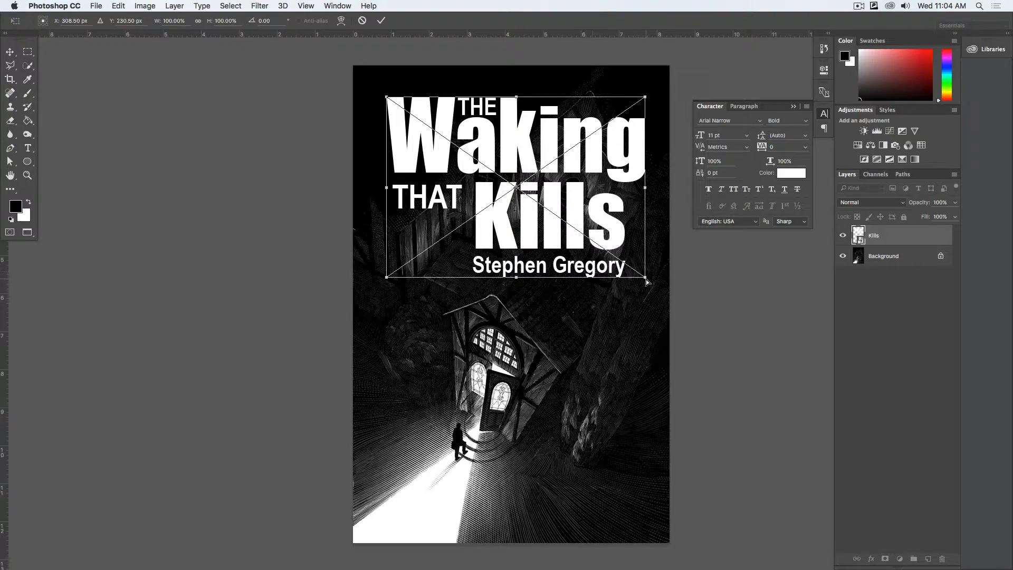
{"action": "left_click_drag", "start_coordinate": [645, 277], "coordinate": [602, 320]}
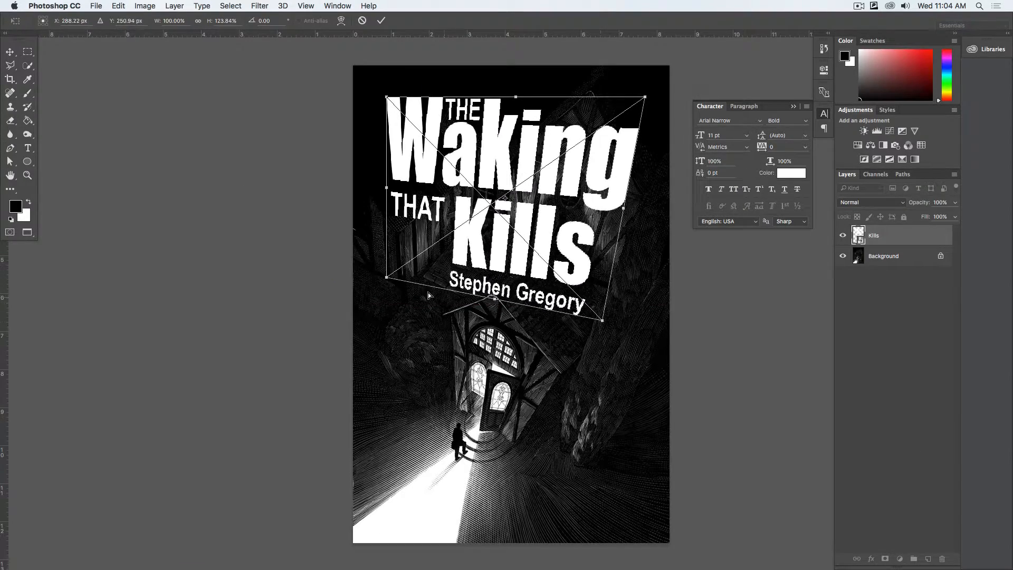
{"action": "left_click_drag", "start_coordinate": [387, 276], "coordinate": [432, 281]}
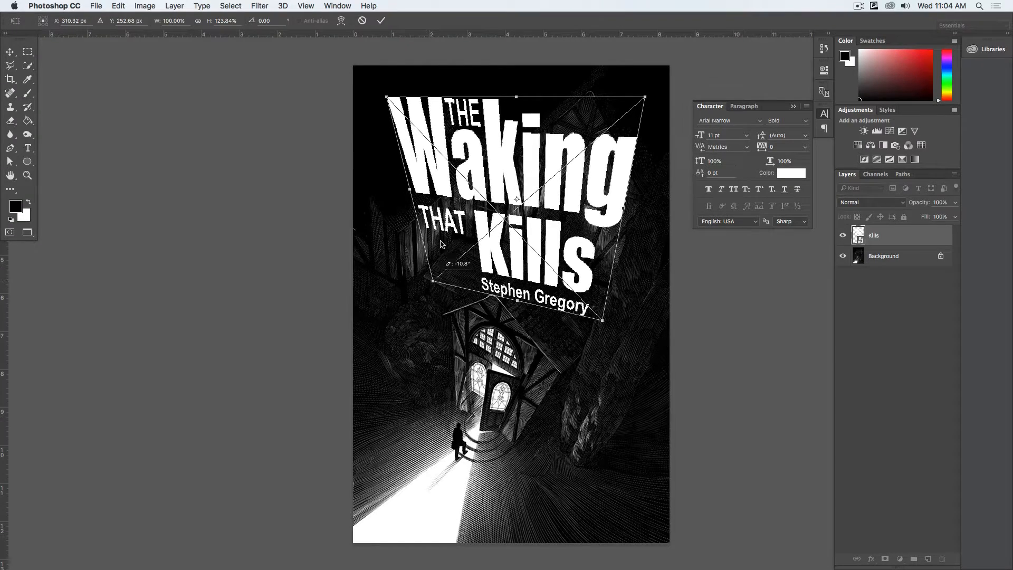
{"action": "left_click_drag", "start_coordinate": [387, 97], "coordinate": [427, 100]}
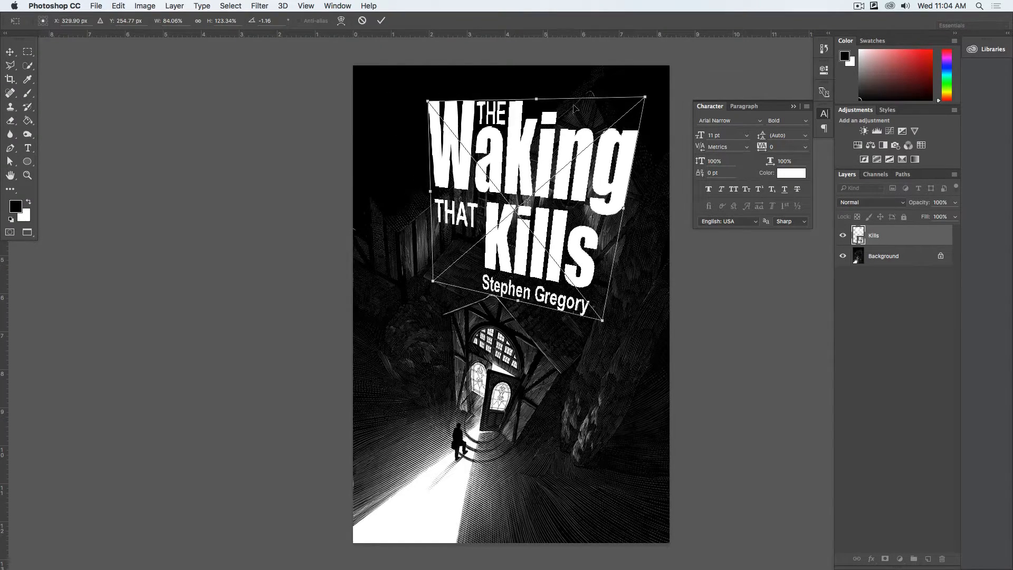
Pull the title's upper-right corner outward and down, and its lower-right corner further inward and down, to slant the lines downhill.
{"action": "left_click_drag", "start_coordinate": [646, 99], "coordinate": [652, 122]}
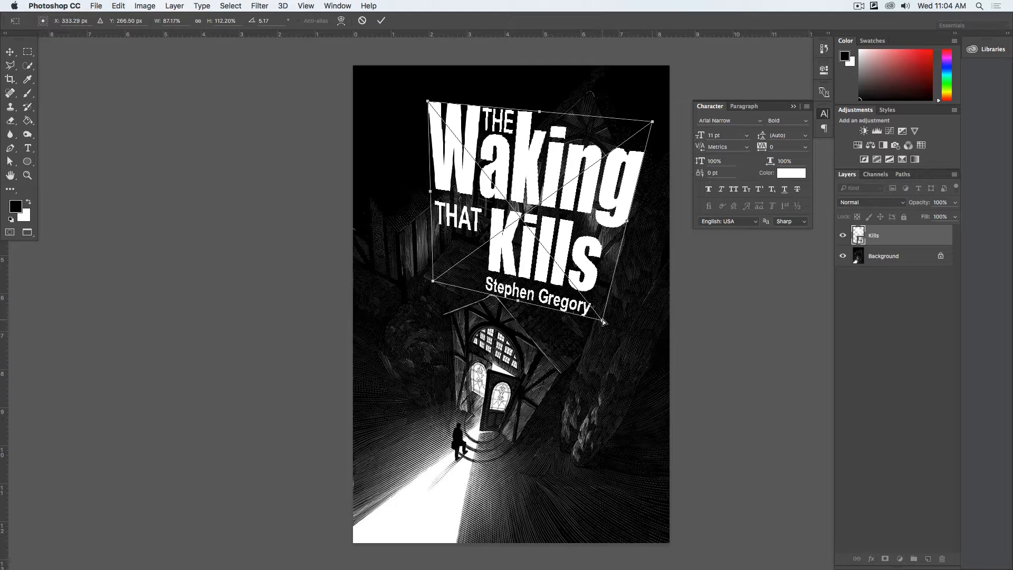
{"action": "left_click_drag", "start_coordinate": [603, 320], "coordinate": [585, 334]}
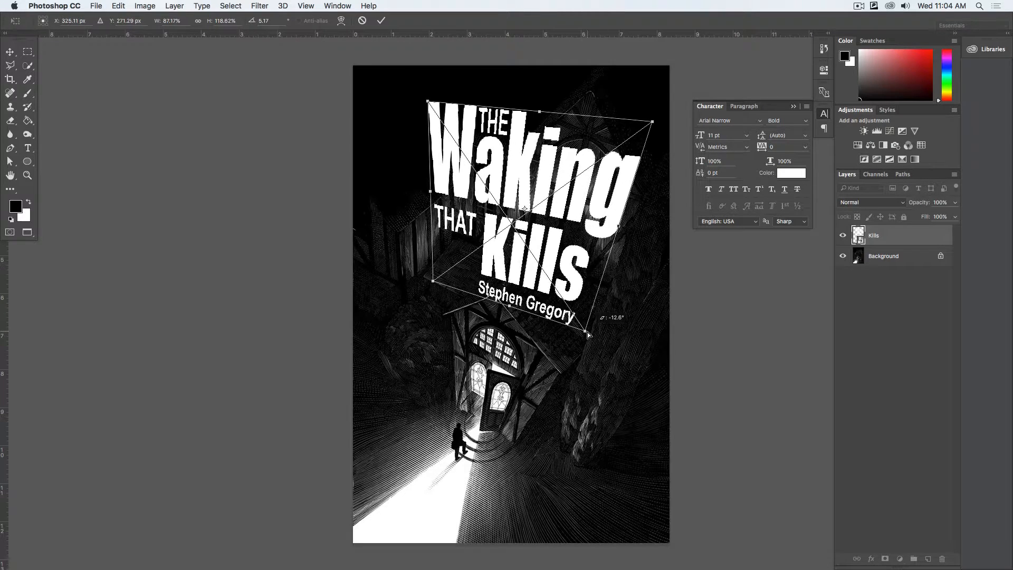
{"action": "left_click_drag", "start_coordinate": [652, 123], "coordinate": [654, 127]}
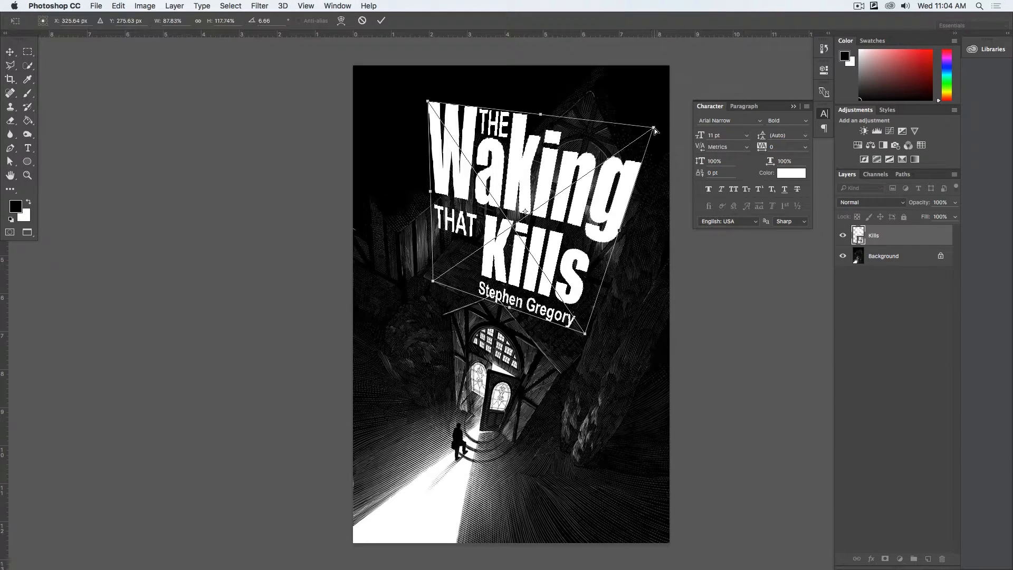
{"action": "left_click_drag", "start_coordinate": [654, 127], "coordinate": [663, 139]}
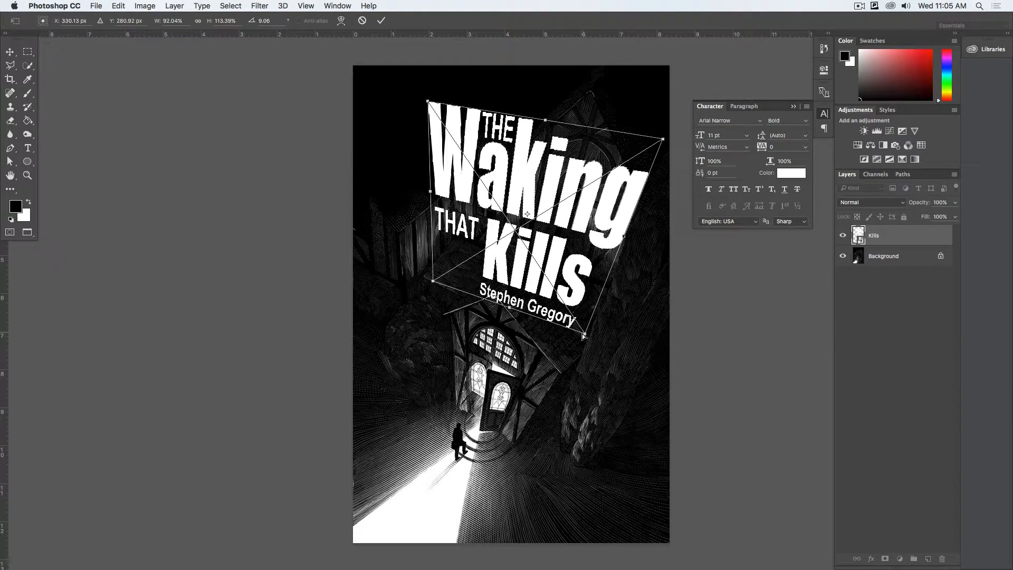
Fine-tune the four corners for a stronger downward taper, apply the distortion, and move the title slightly higher above the house.
{"action": "left_click_drag", "start_coordinate": [583, 335], "coordinate": [573, 338]}
{"action": "left_click_drag", "start_coordinate": [433, 283], "coordinate": [441, 285]}
{"action": "left_click_drag", "start_coordinate": [427, 101], "coordinate": [421, 103]}
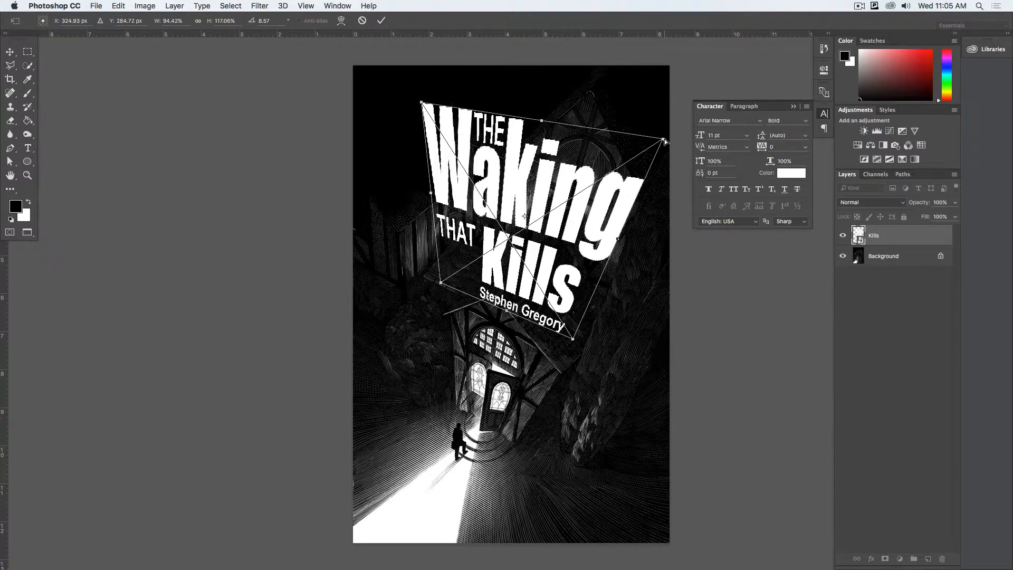
{"action": "left_click_drag", "start_coordinate": [663, 138], "coordinate": [661, 143]}
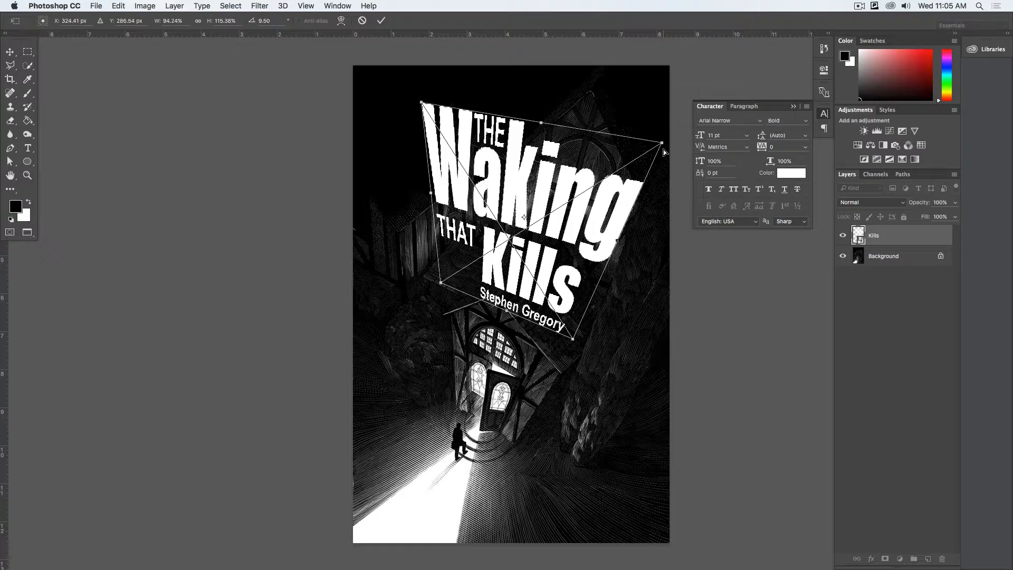
{"action": "key", "text": "Return"}
{"action": "left_click", "coordinate": [689, 302]}
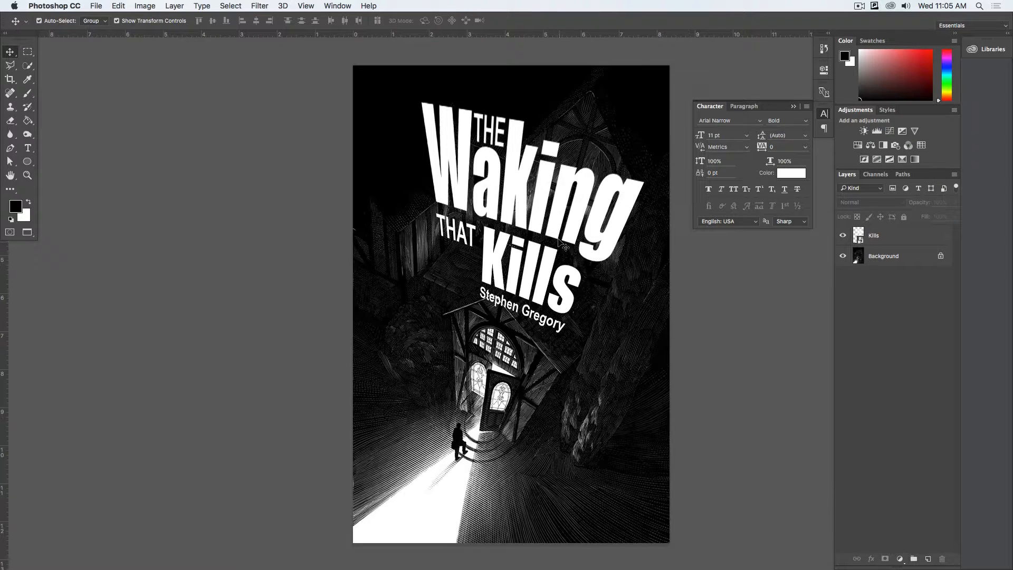
{"action": "left_click_drag", "start_coordinate": [563, 230], "coordinate": [563, 222]}
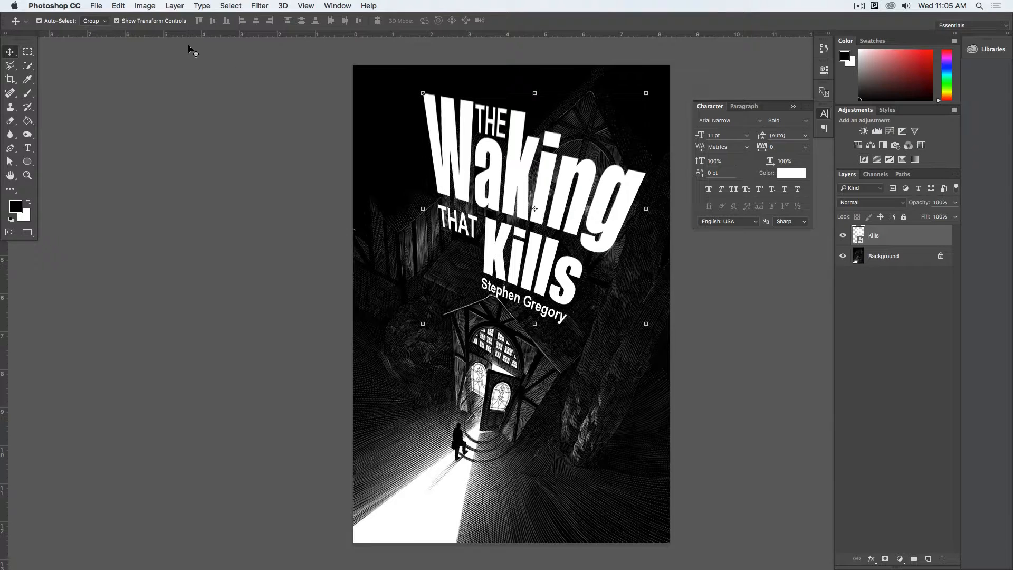
Distort the title again, lowering its upper-right corner, pulling its upper-left inward and its lower-right slightly inward and down, and move the title slightly higher.
{"action": "left_click", "coordinate": [118, 6]}
{"action": "mouse_move", "coordinate": [138, 231]}
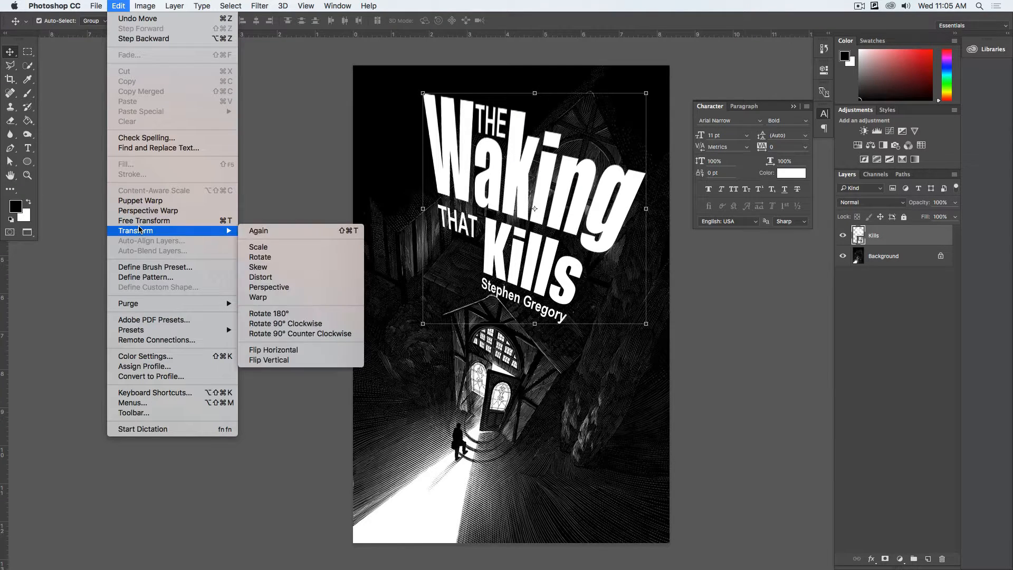
{"action": "left_click", "coordinate": [281, 277]}
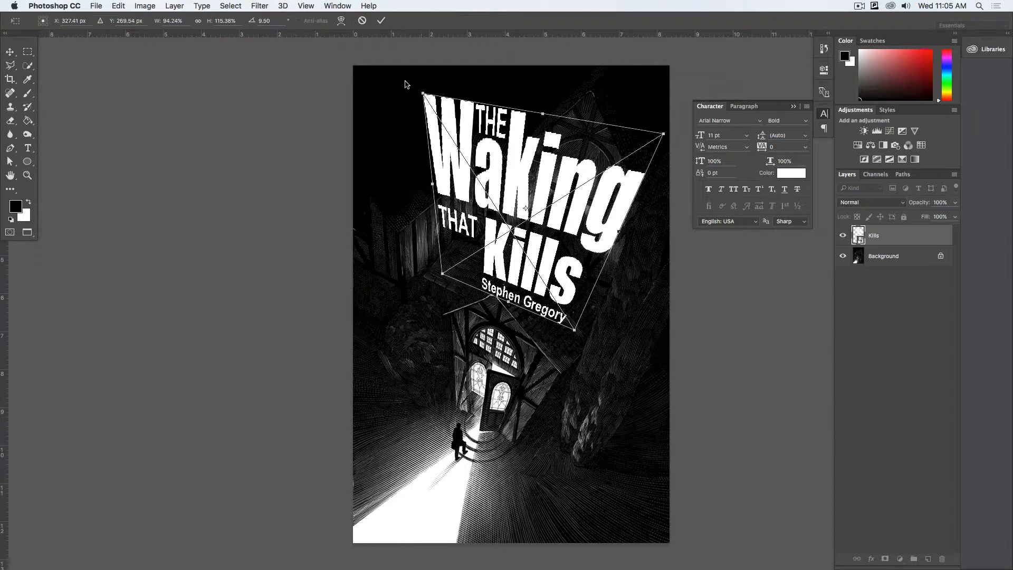
{"action": "left_click_drag", "start_coordinate": [664, 136], "coordinate": [662, 144]}
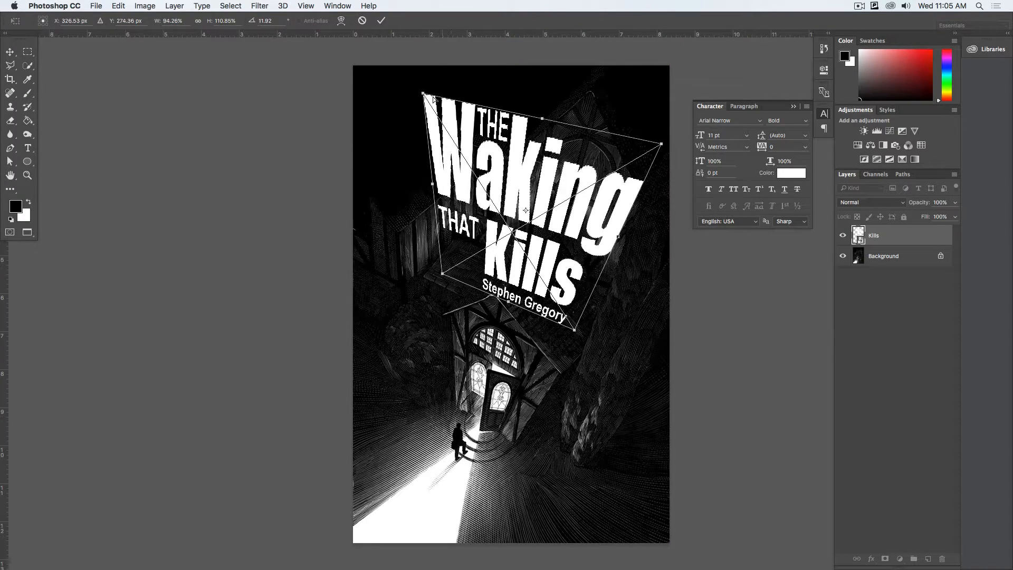
{"action": "left_click_drag", "start_coordinate": [424, 94], "coordinate": [435, 99]}
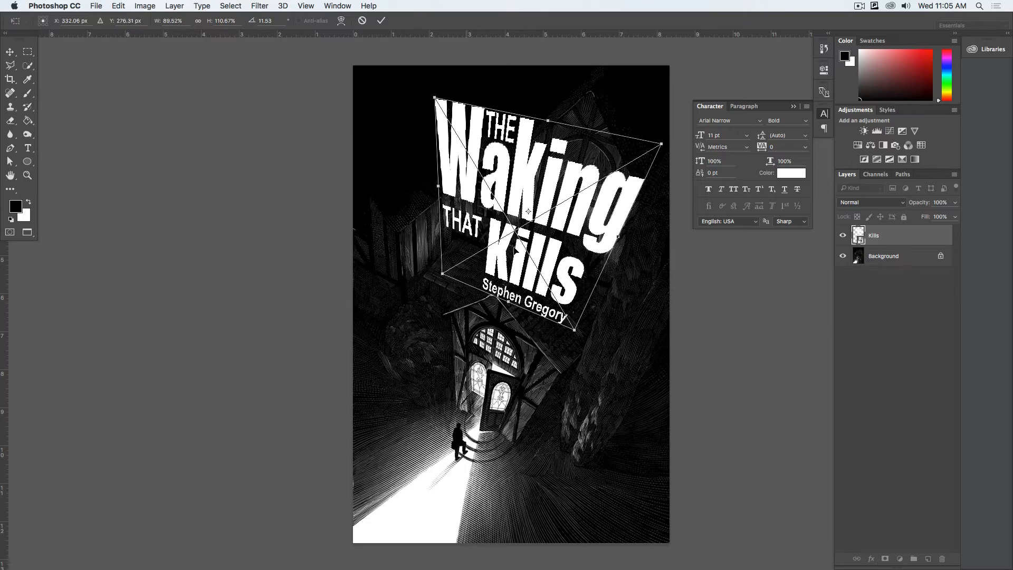
{"action": "left_click_drag", "start_coordinate": [575, 331], "coordinate": [572, 333]}
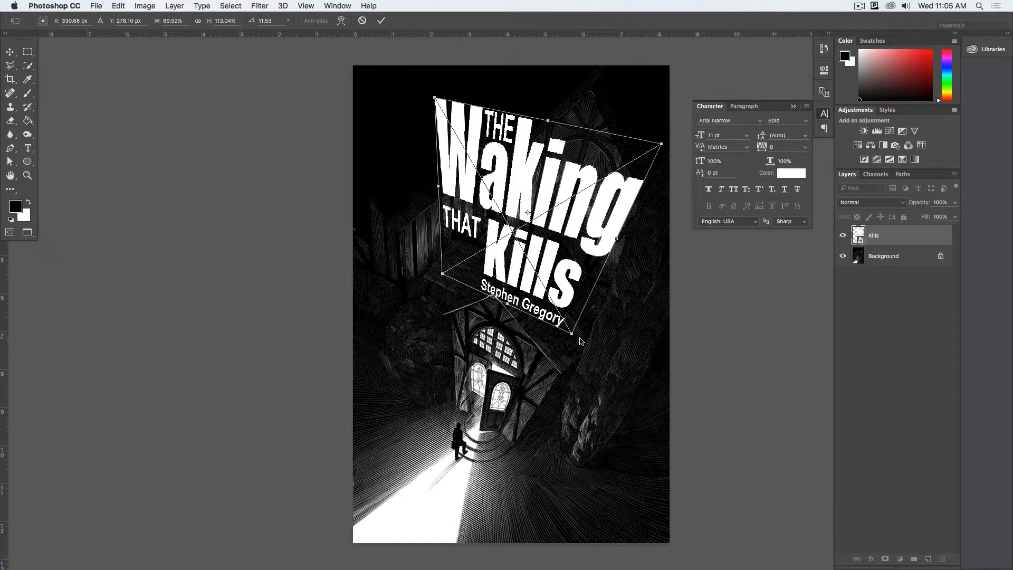
{"action": "key", "text": "Return"}
{"action": "left_click", "coordinate": [702, 331]}
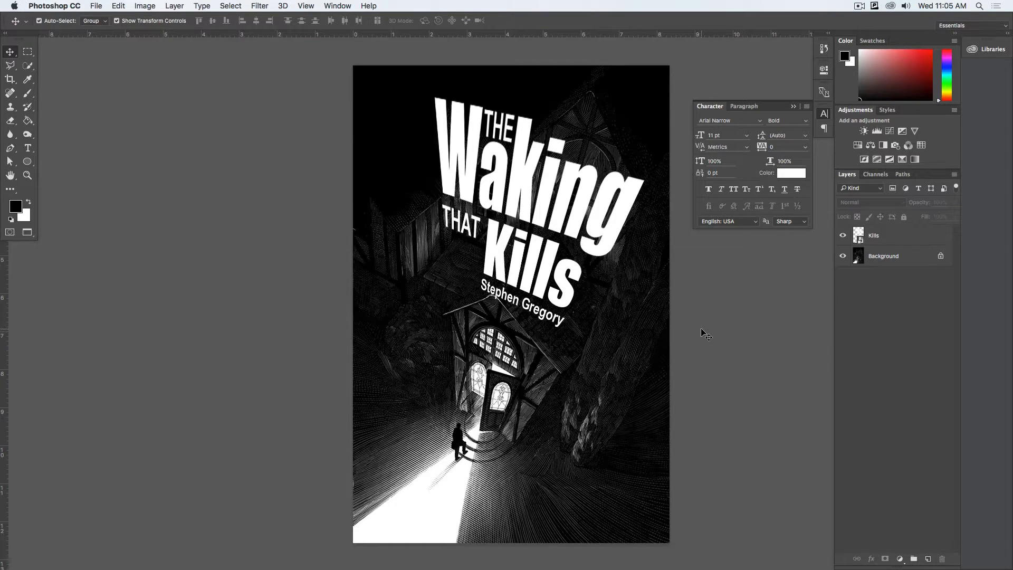
{"action": "left_click_drag", "start_coordinate": [526, 204], "coordinate": [526, 196]}
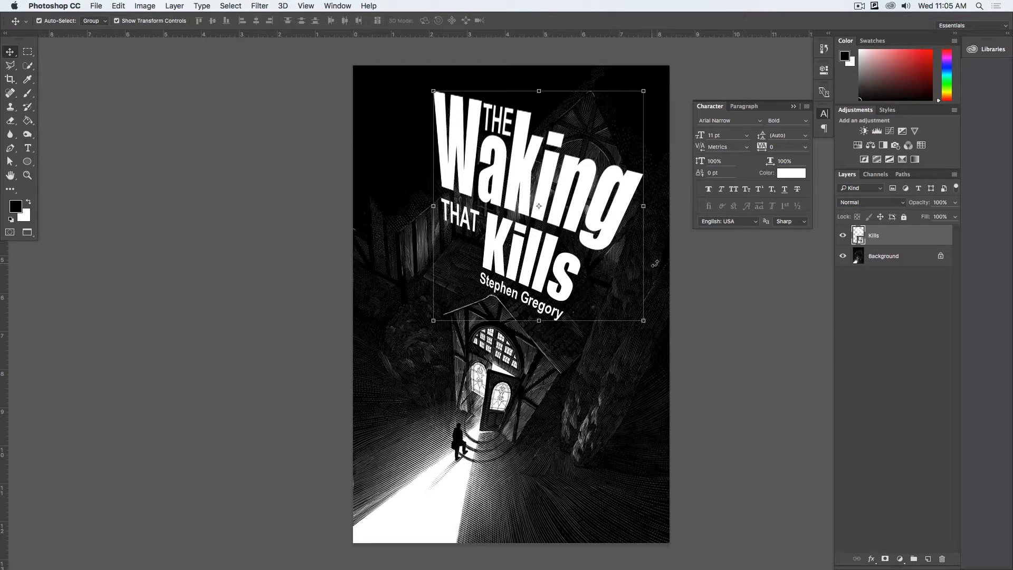
{"action": "left_click", "coordinate": [691, 271]}
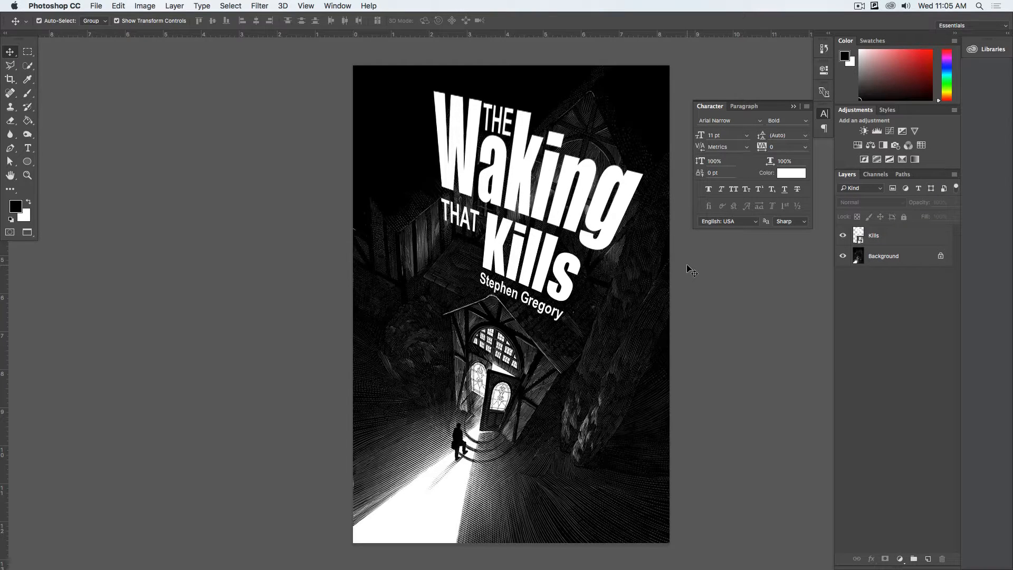